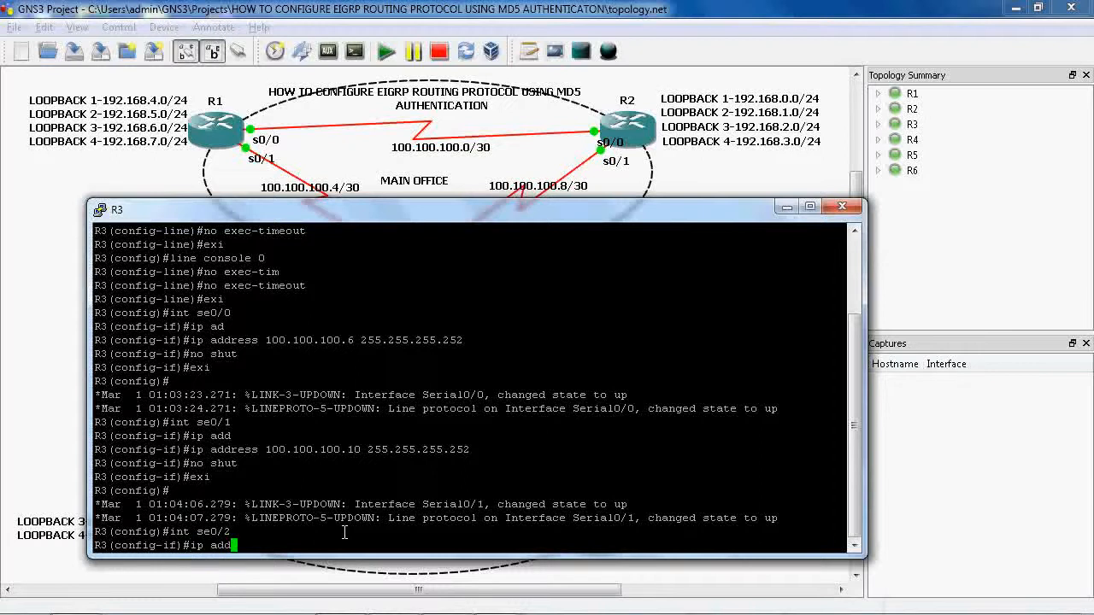
# Assign IP address 50.50.50.1 with mask 255.255.255.252 to R3's serial 0/2 interface, enable it and exit interface configuration.
pyautogui.press('Tab')
pyautogui.write('50')
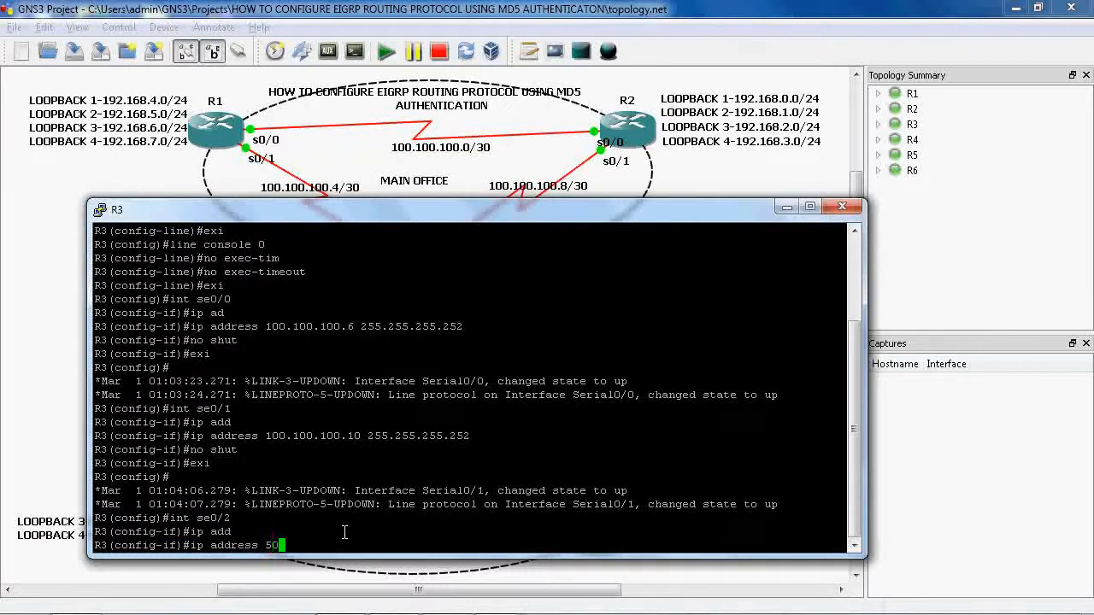
pyautogui.write('.50.50.1 255.255.255.252')
pyautogui.press('Return')
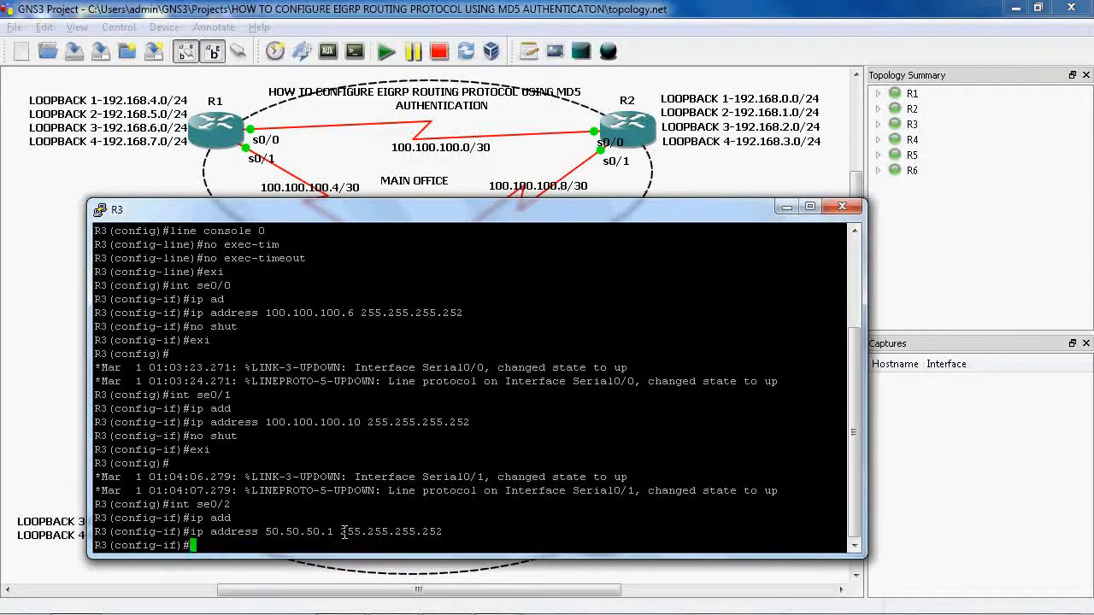
pyautogui.write('no shut')
pyautogui.press('Return')
pyautogui.write('exi')
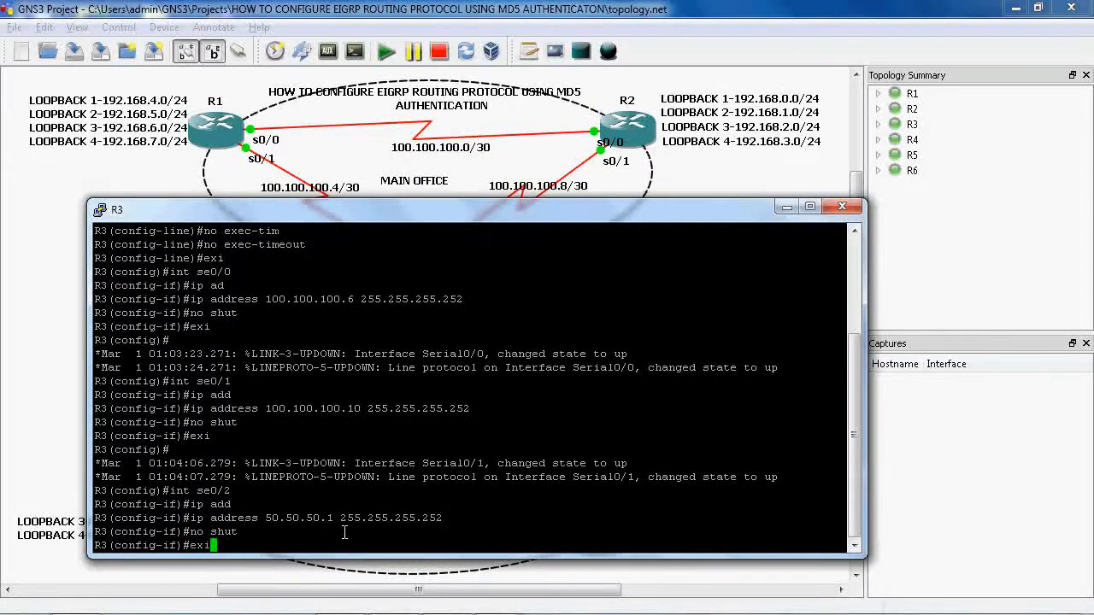
pyautogui.press('Return')
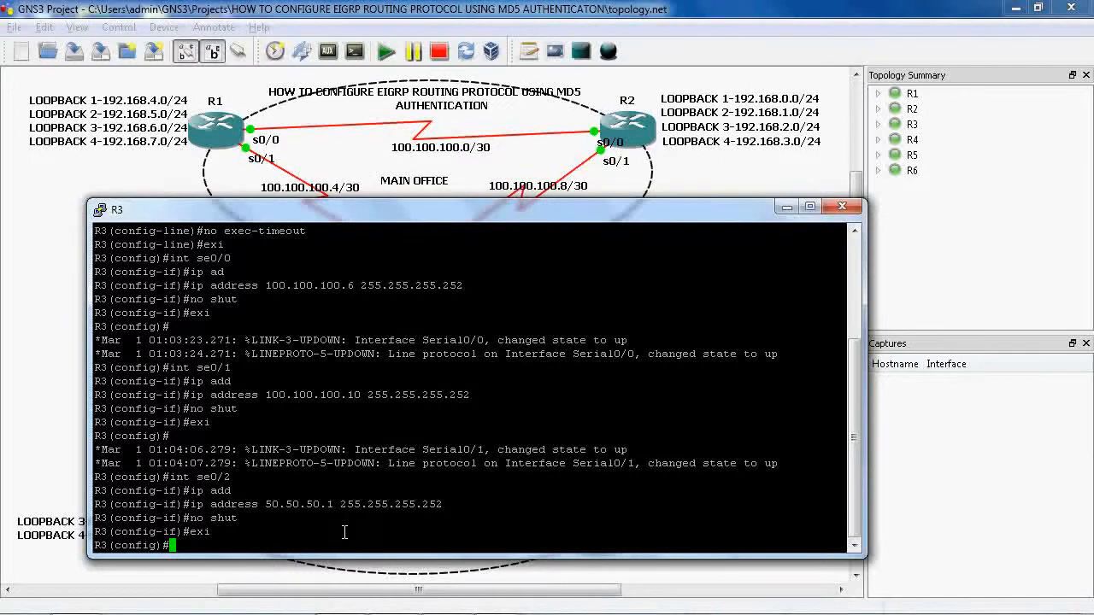
# Save R3's running configuration over the previous NVRAM configuration and minimize its console.
pyautogui.moveTo(540, 221); pyautogui.dragTo(538, 317)
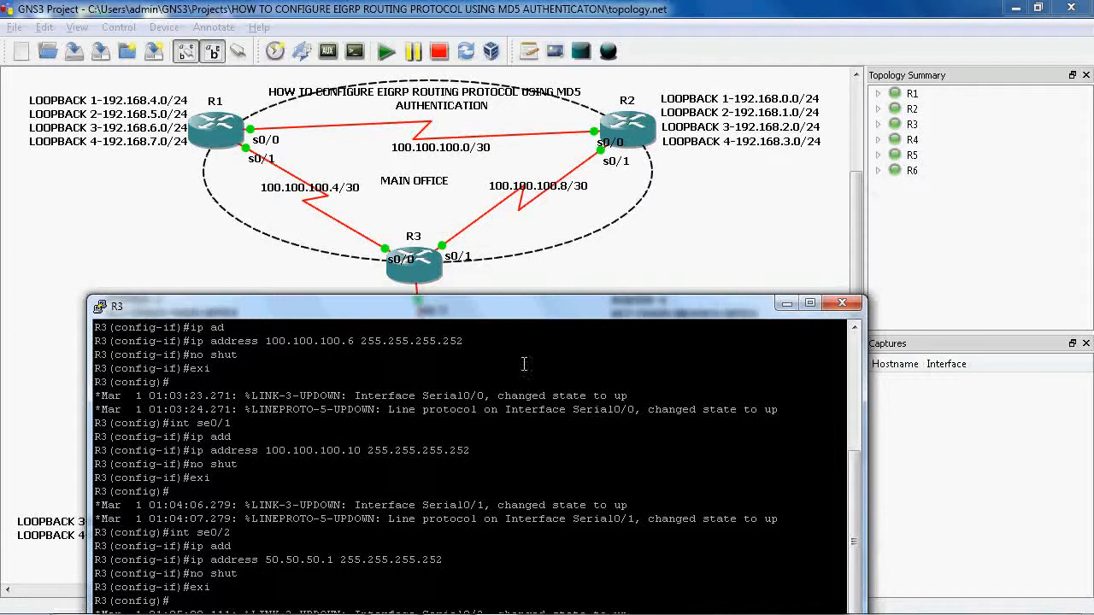
pyautogui.moveTo(528, 299); pyautogui.dragTo(530, 161)
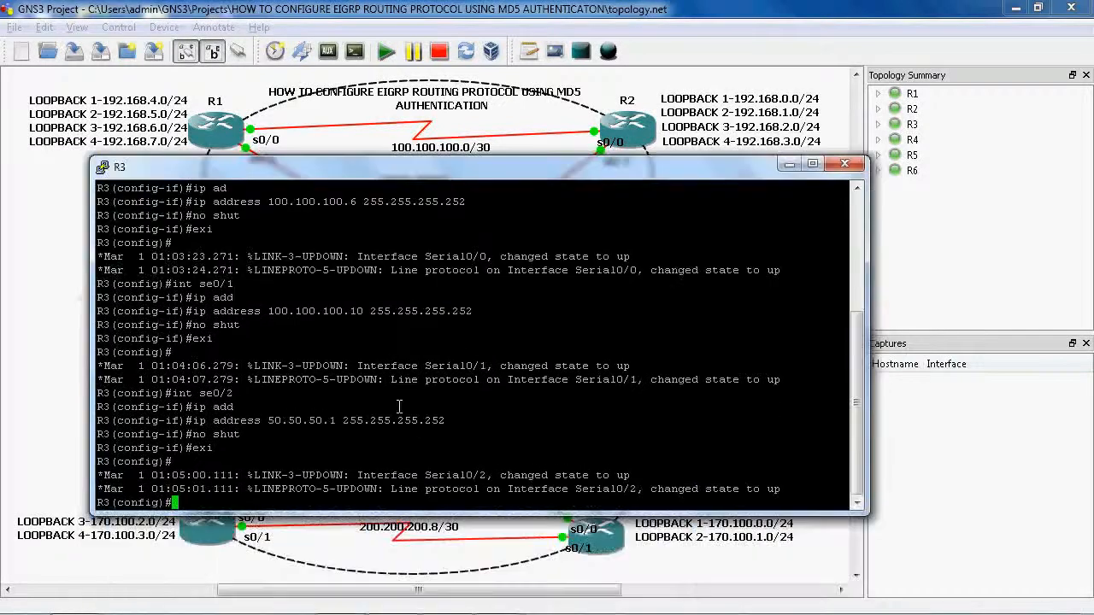
pyautogui.write('do wr')
pyautogui.press('Return')
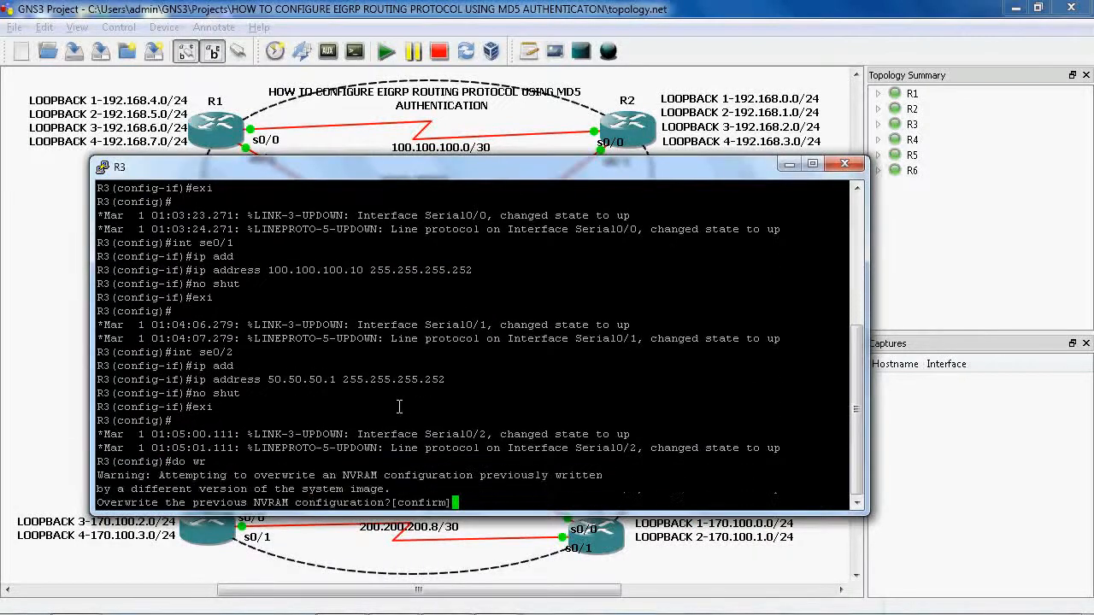
pyautogui.press('Return')
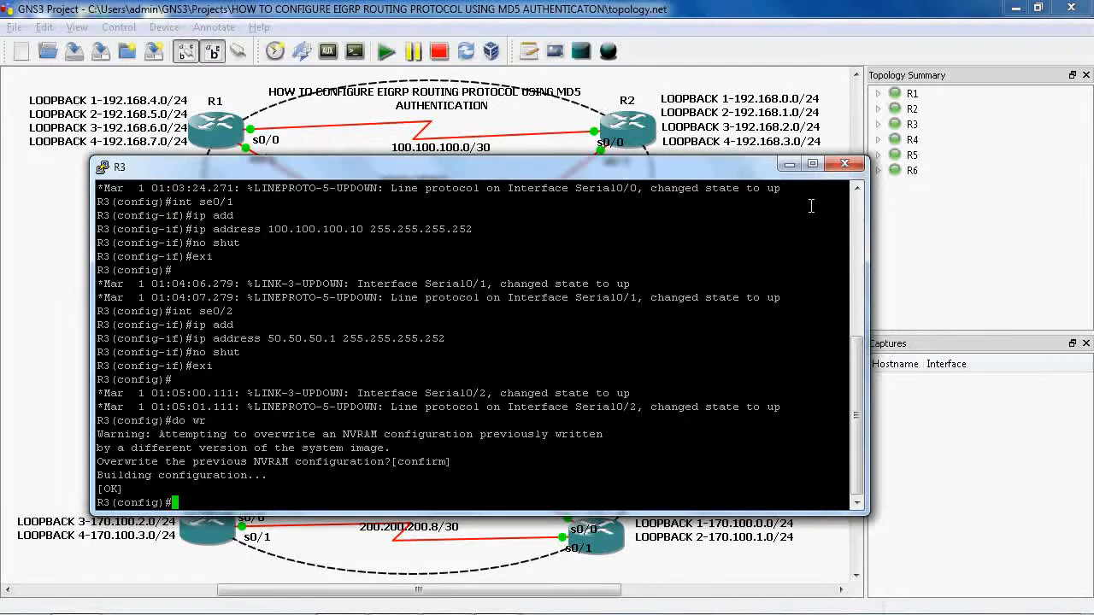
pyautogui.click(789, 163)
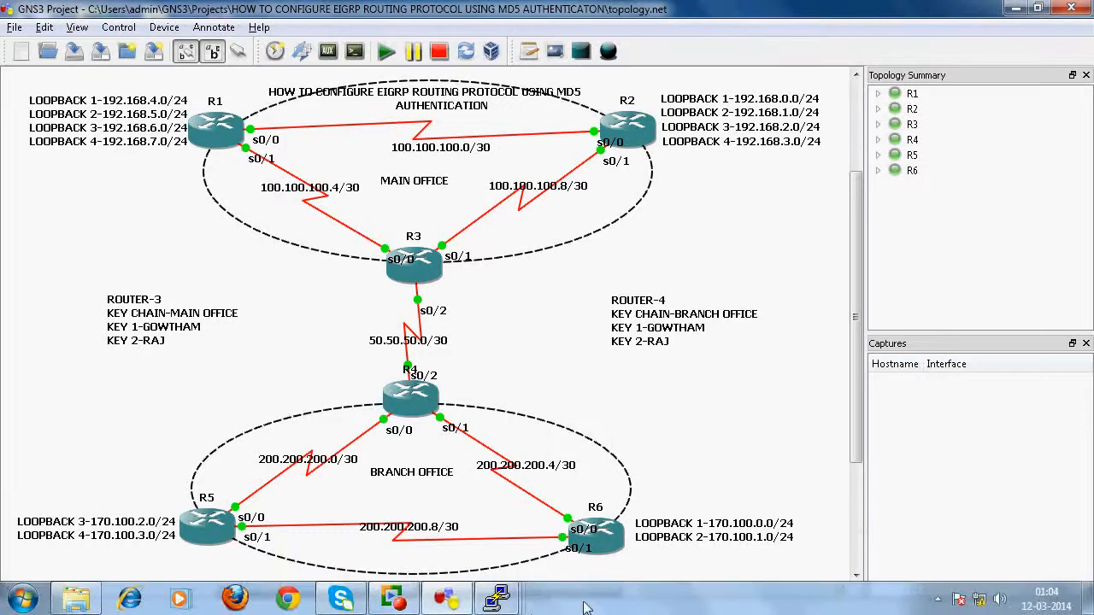
# Switch to R4's console and enter interface configuration for serial 0/2.
pyautogui.moveTo(495, 598)
pyautogui.click(611, 479)
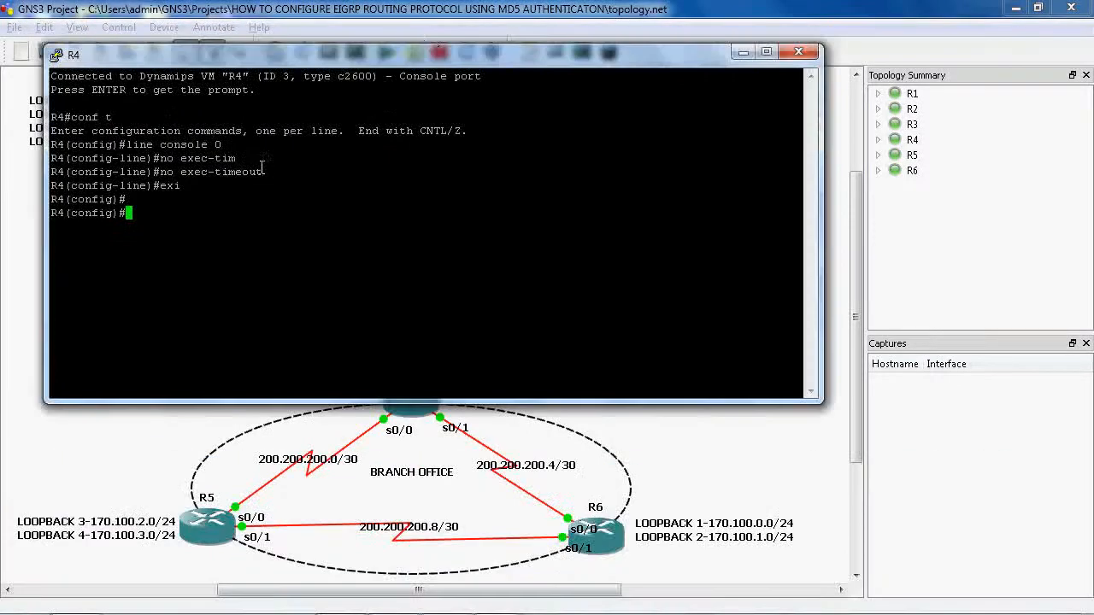
pyautogui.moveTo(448, 59); pyautogui.dragTo(535, 189)
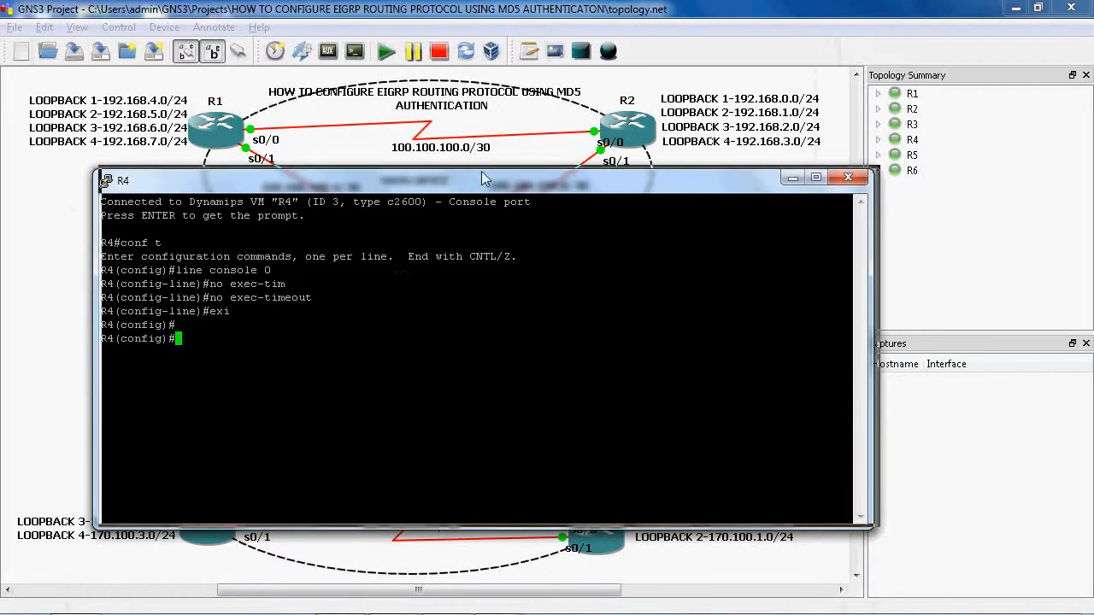
pyautogui.moveTo(482, 178); pyautogui.dragTo(506, 158)
pyautogui.write('int se')
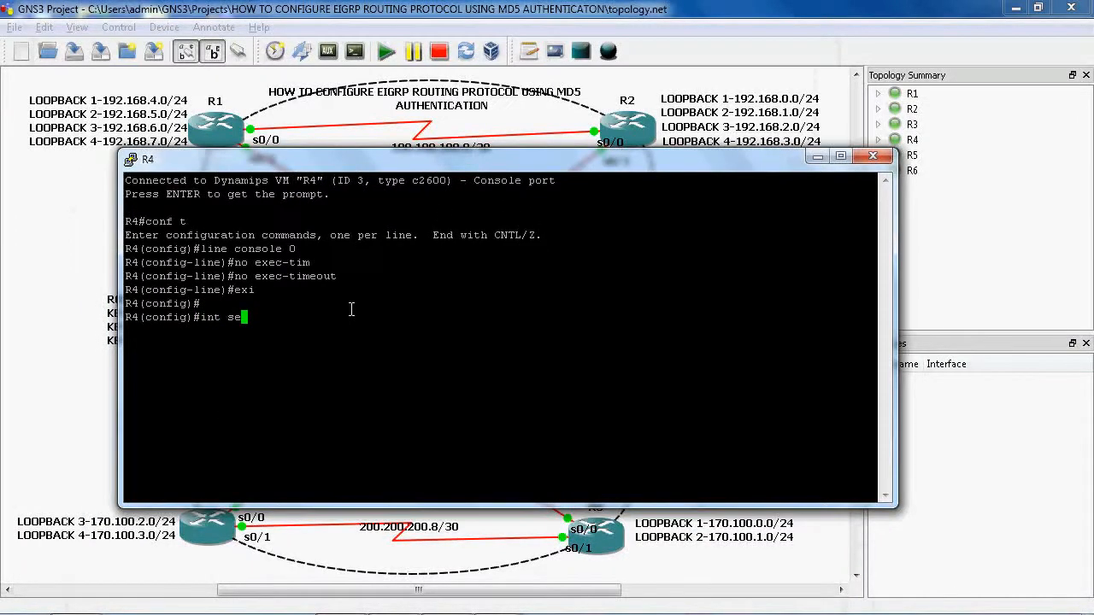
pyautogui.write('0/2')
pyautogui.press('Return')
# Assign IP address 50.50.50.2 with mask 255.255.255.252 to R4's serial 0/2 interface, enable it and exit interface configuration.
pyautogui.write('ip add')
pyautogui.press('Tab')
pyautogui.click(34, 342)
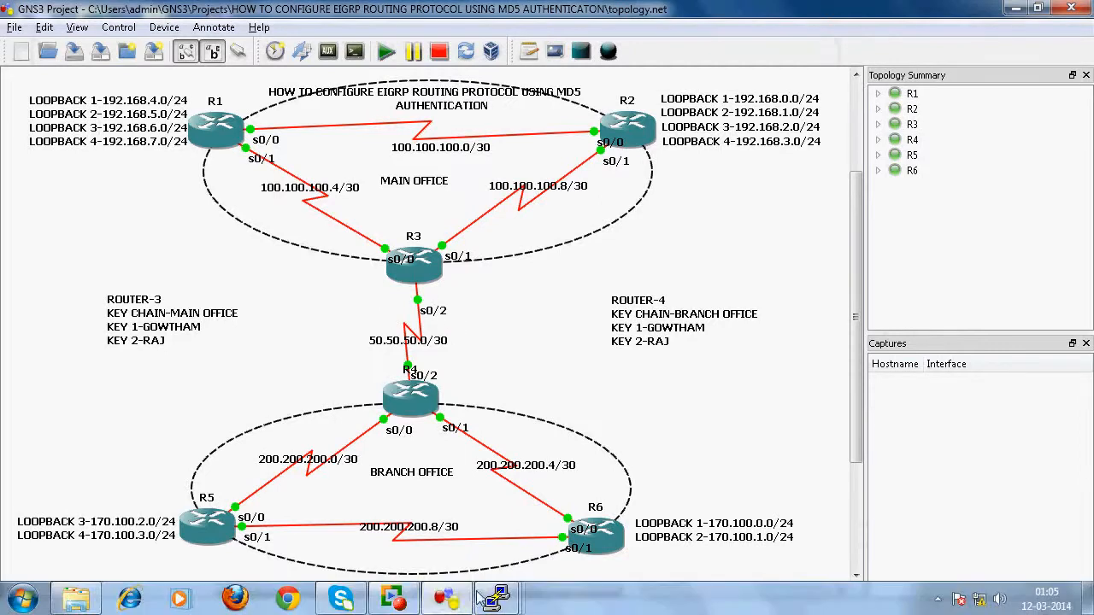
pyautogui.moveTo(518, 594)
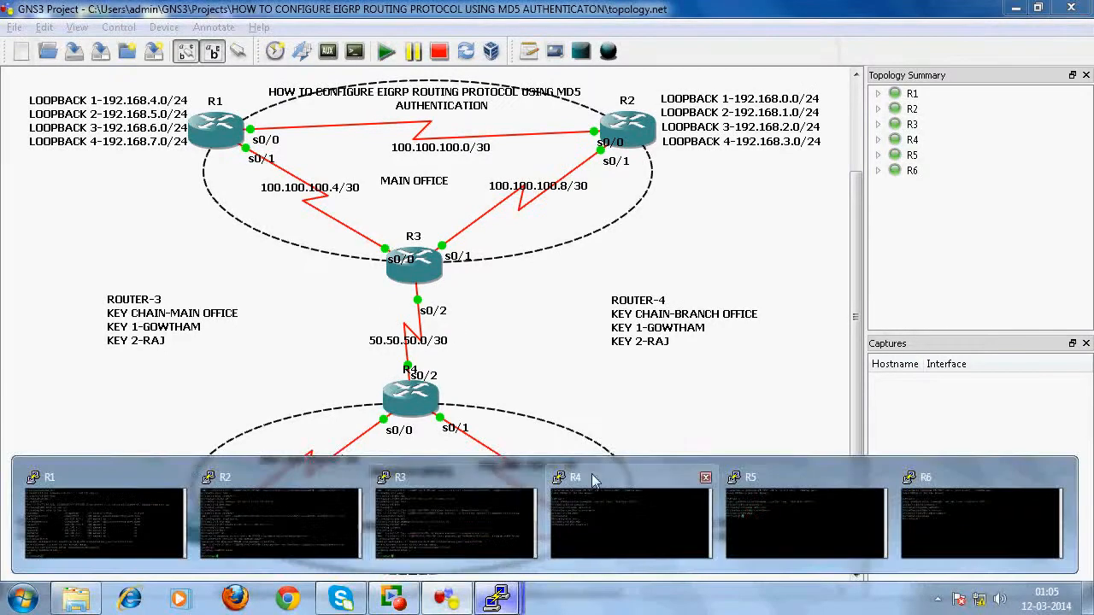
pyautogui.click(615, 530)
pyautogui.write('50.50.50.')
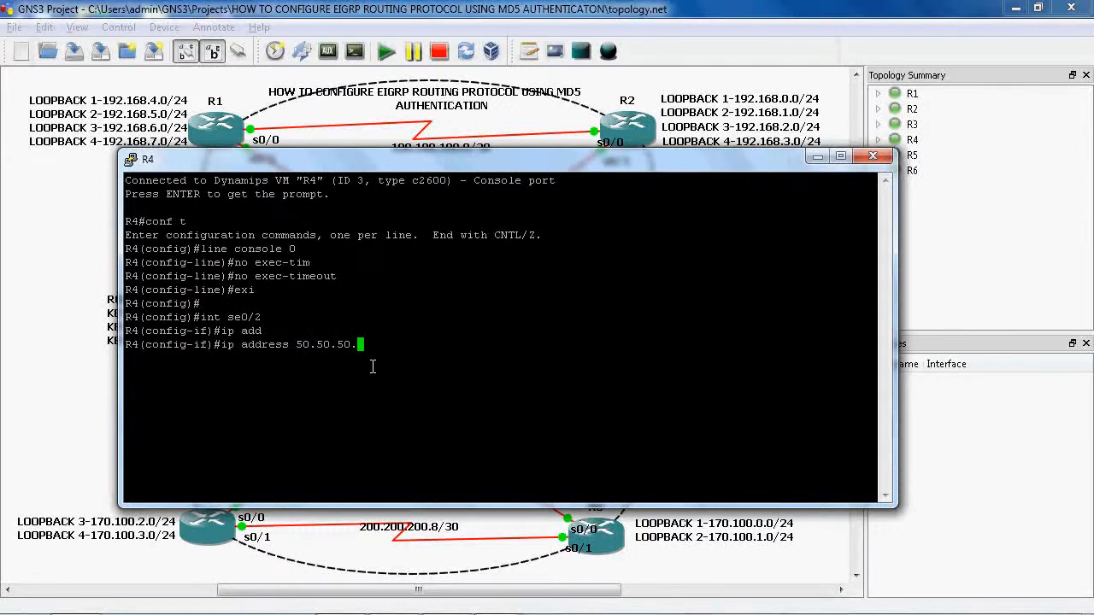
pyautogui.write('2 255.255.255.252')
pyautogui.press('Return')
pyautogui.write('no shut')
pyautogui.press('Return')
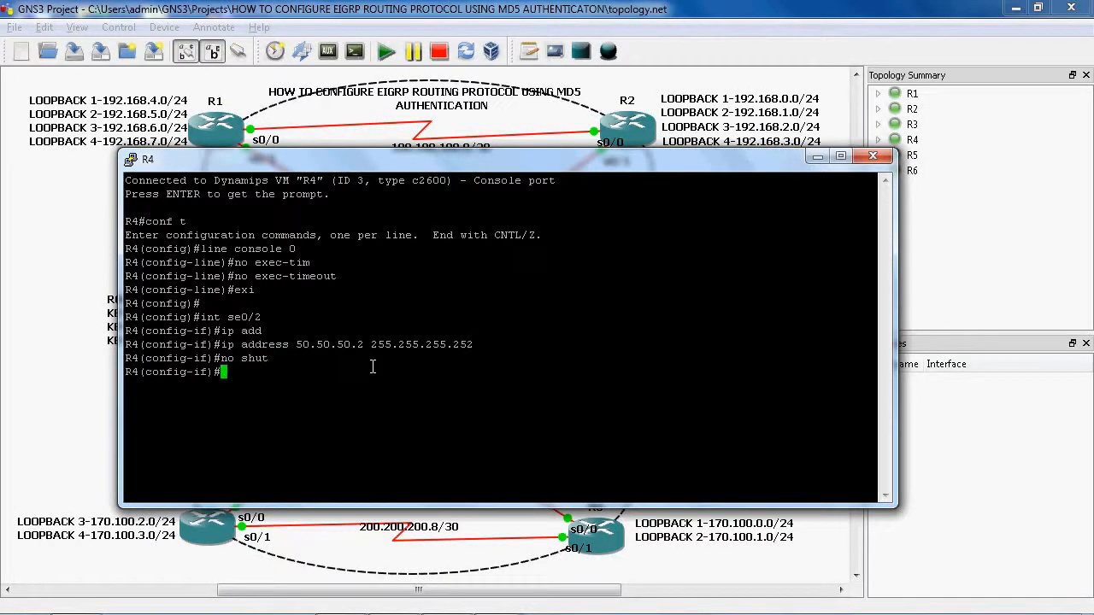
pyautogui.write('exi')
pyautogui.press('Return')
# Assign IP address 200.200.200.1 with mask 255.255.255.252 to R4's serial 0/0 interface.
pyautogui.moveTo(548, 162); pyautogui.dragTo(574, 247)
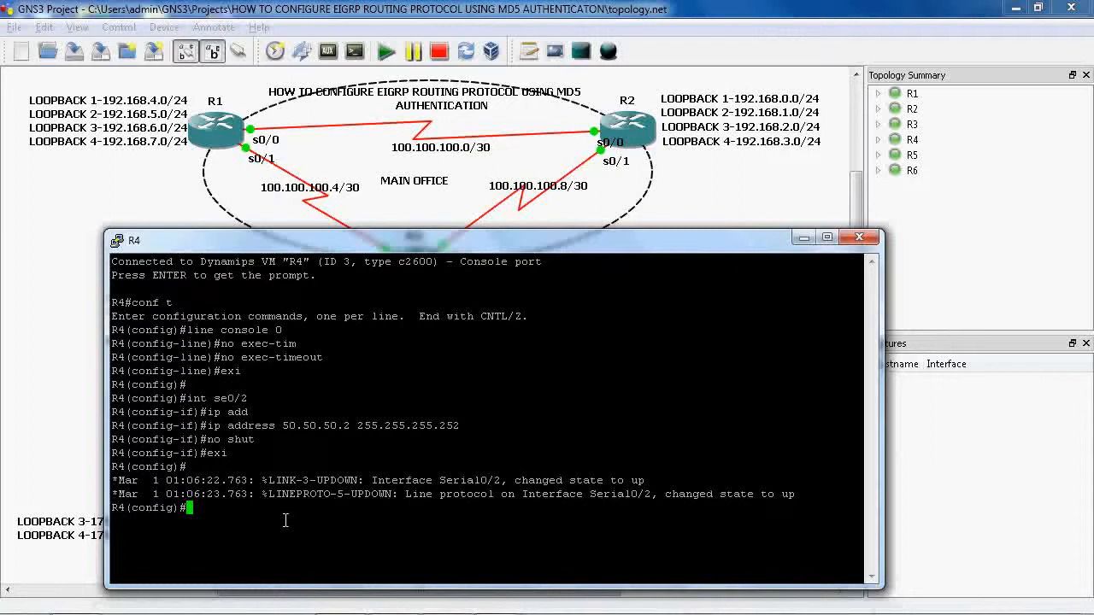
pyautogui.moveTo(600, 248); pyautogui.dragTo(627, 180)
pyautogui.write('int se0/0')
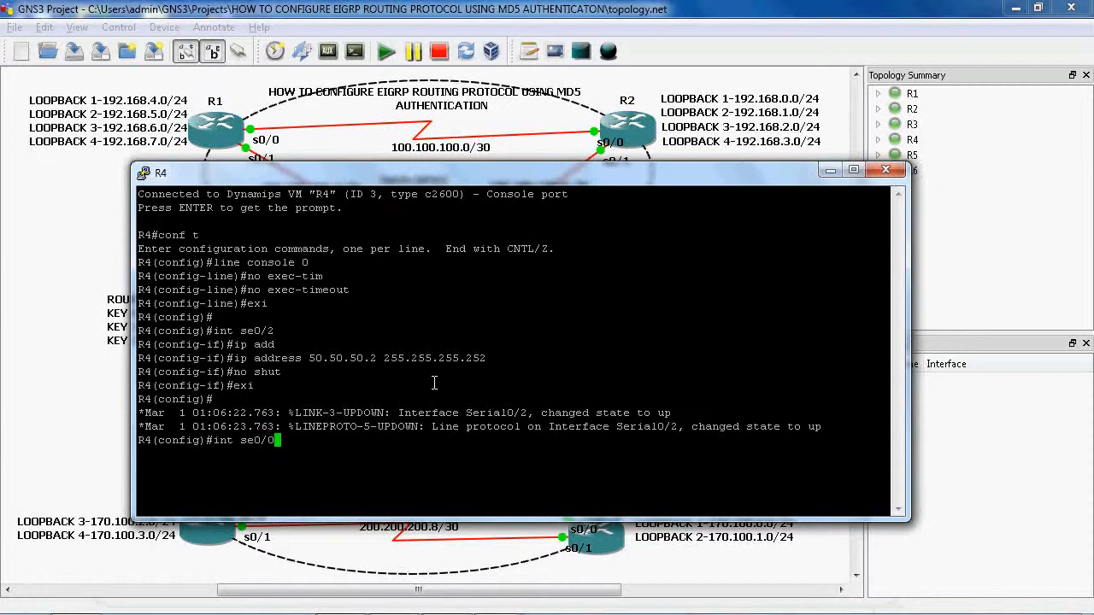
pyautogui.press('Return')
pyautogui.write('ip add')
pyautogui.press('Tab')
pyautogui.click(130, 340)
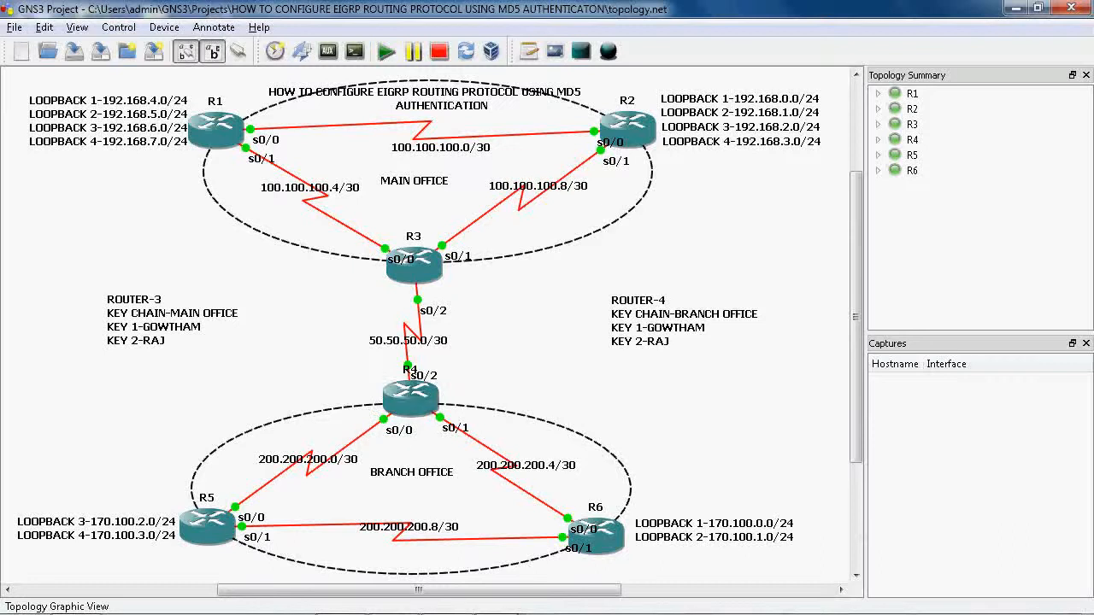
pyautogui.click(496, 599)
pyautogui.click(588, 477)
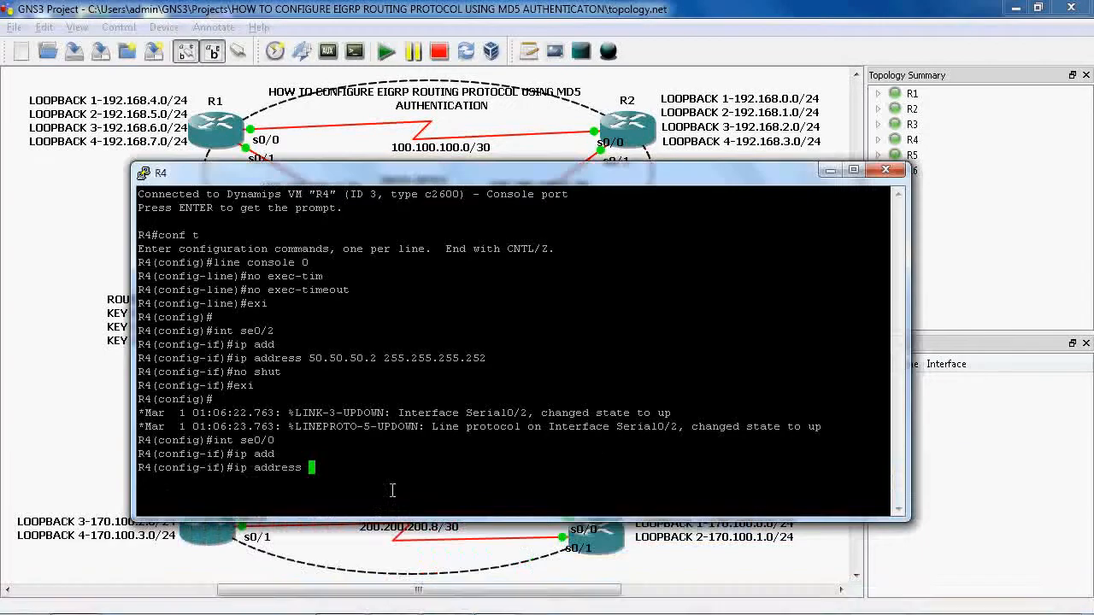
pyautogui.write('200.200.200.1')
pyautogui.moveTo(677, 175); pyautogui.dragTo(677, 95)
pyautogui.write('2')
pyautogui.press('BackSpace')
pyautogui.write('2')
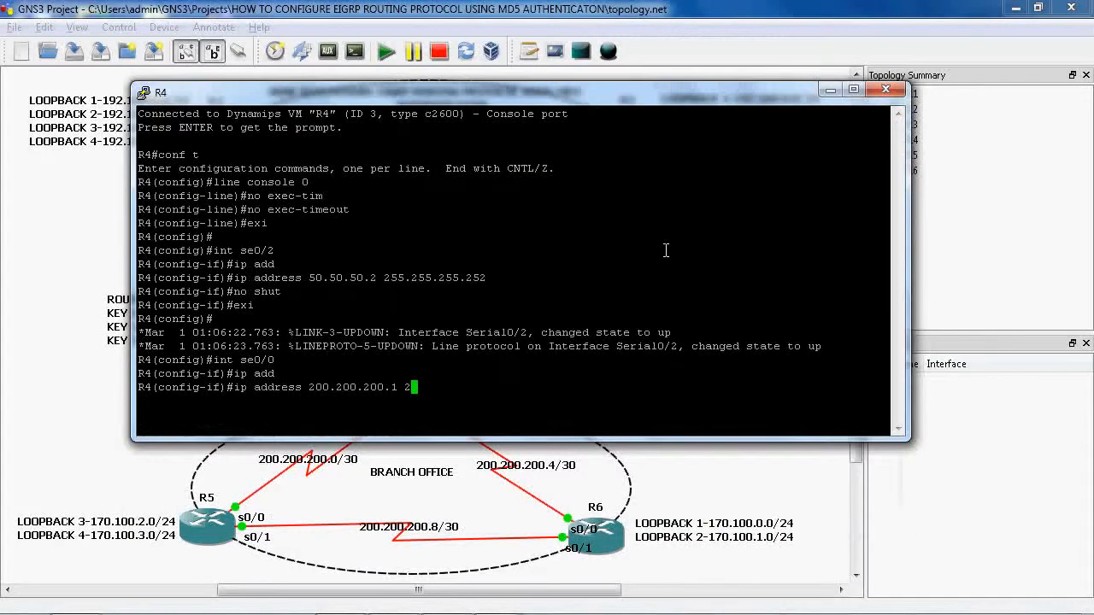
pyautogui.write('55.255.255.252')
pyautogui.press('Return')
# Enable R4's serial 0/0 interface with no shut and exit interface configuration.
pyautogui.write('o')
pyautogui.press('BackSpace')
pyautogui.press('BackSpace')
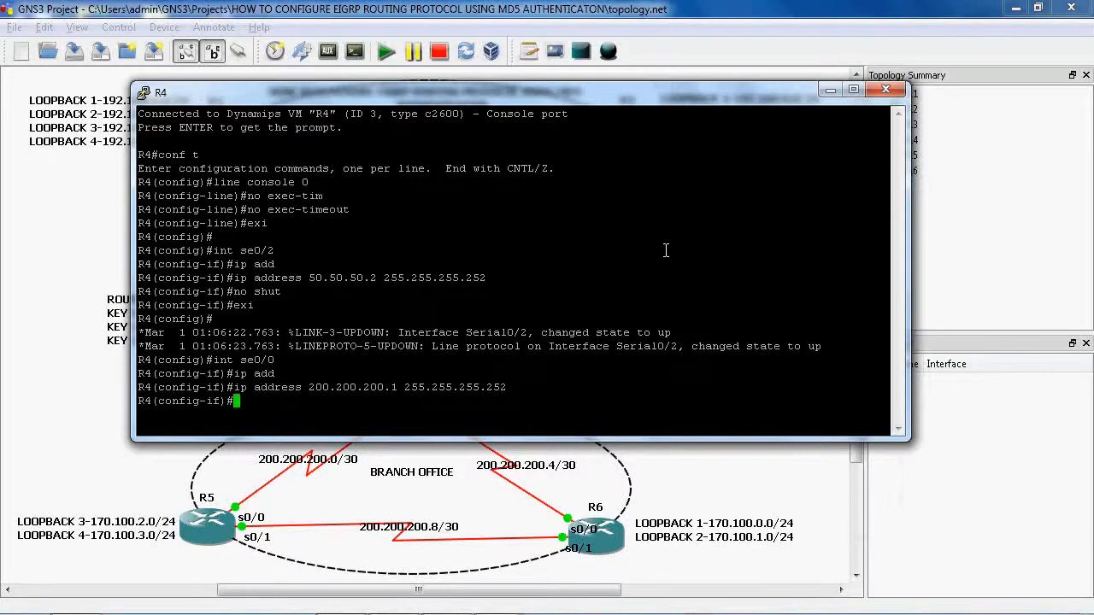
pyautogui.write('no shut')
pyautogui.press('Return')
pyautogui.write('exi')
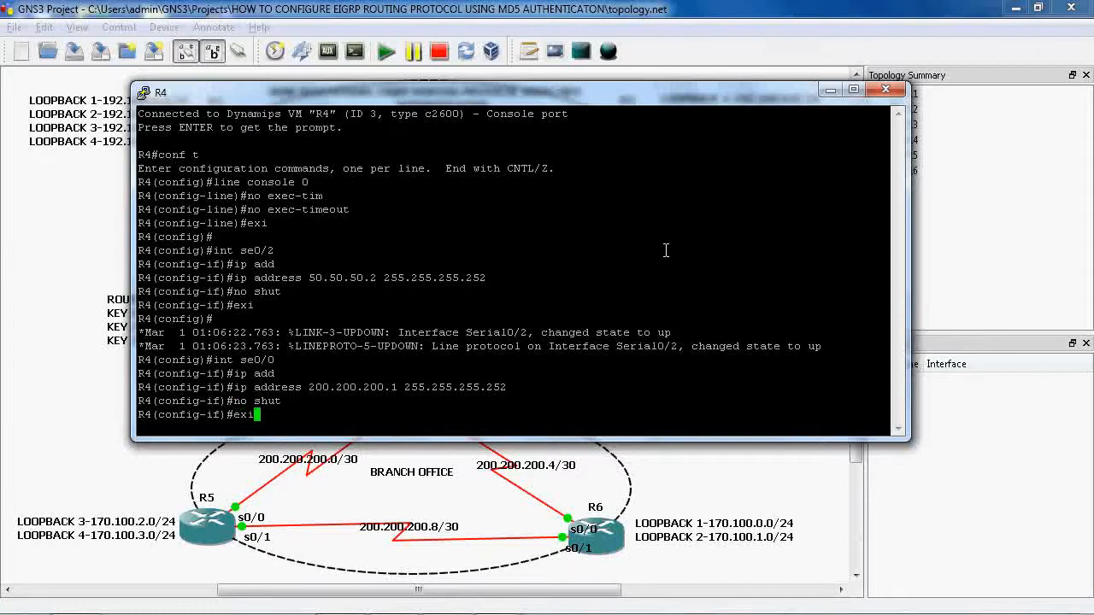
pyautogui.press('Return')
# Assign IP address 200.200.200.5 with mask 255.255.255.252 to R4's serial 0/1 interface.
pyautogui.click(58, 213)
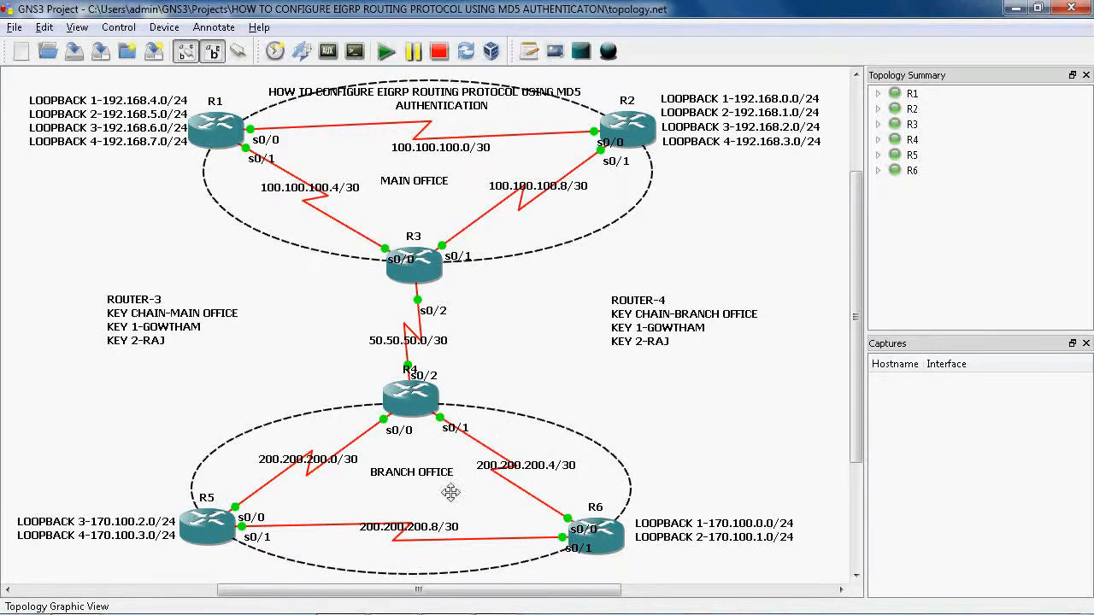
pyautogui.moveTo(481, 613)
pyautogui.click(611, 484)
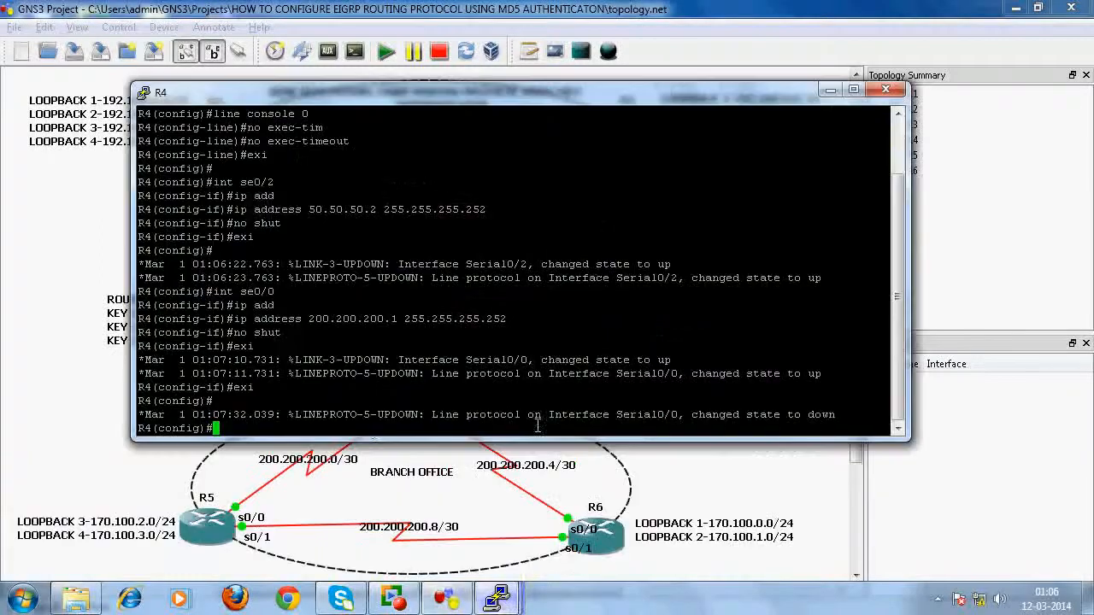
pyautogui.write('int se')
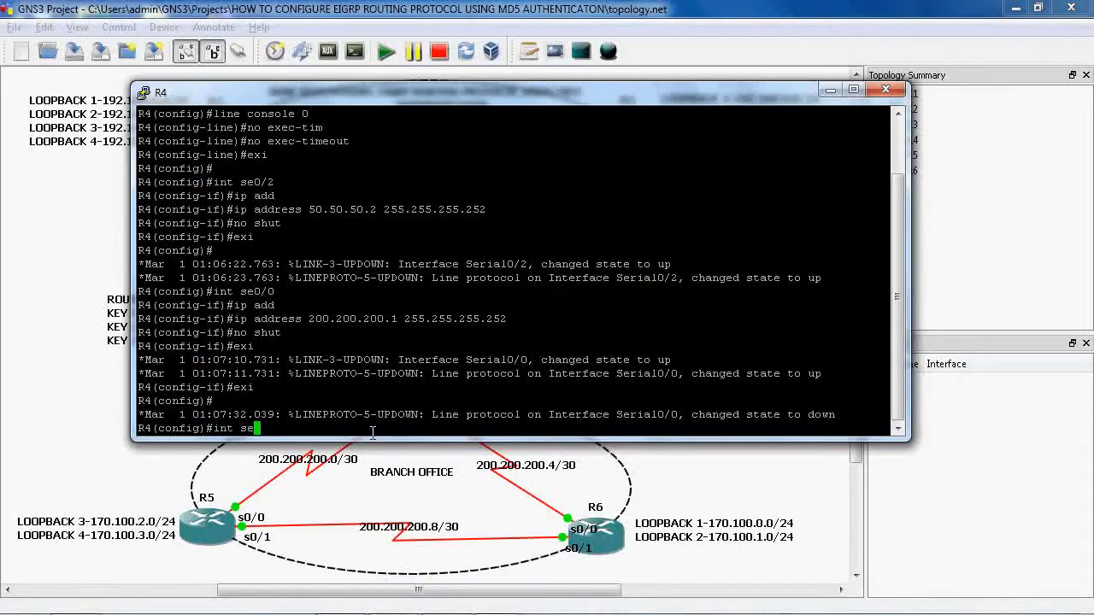
pyautogui.moveTo(527, 93); pyautogui.dragTo(541, 68)
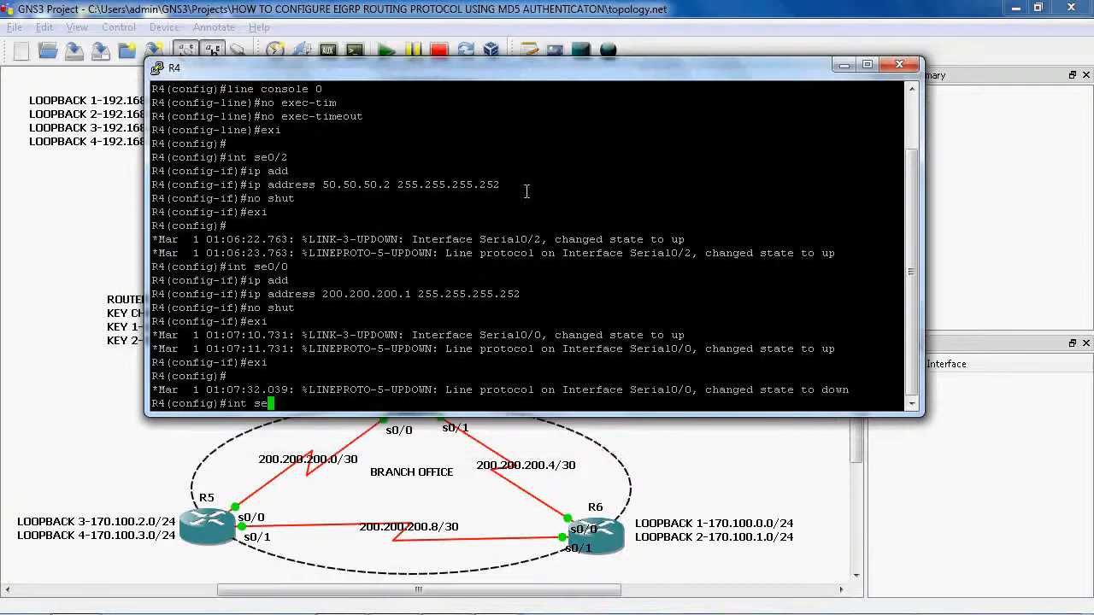
pyautogui.write('0/1')
pyautogui.press('Return')
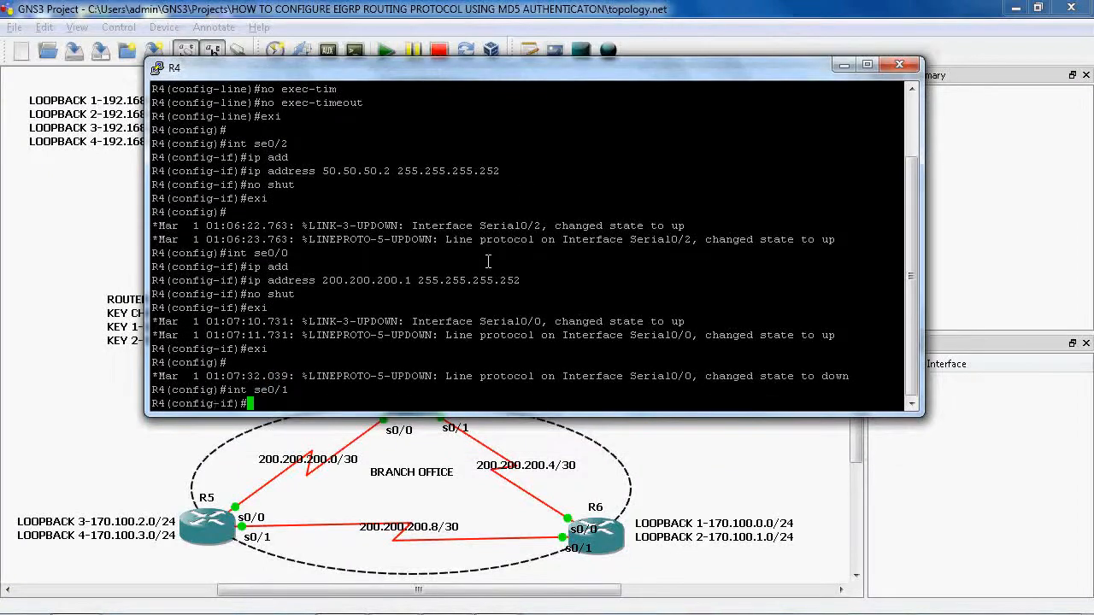
pyautogui.write('ip add')
pyautogui.press('Tab')
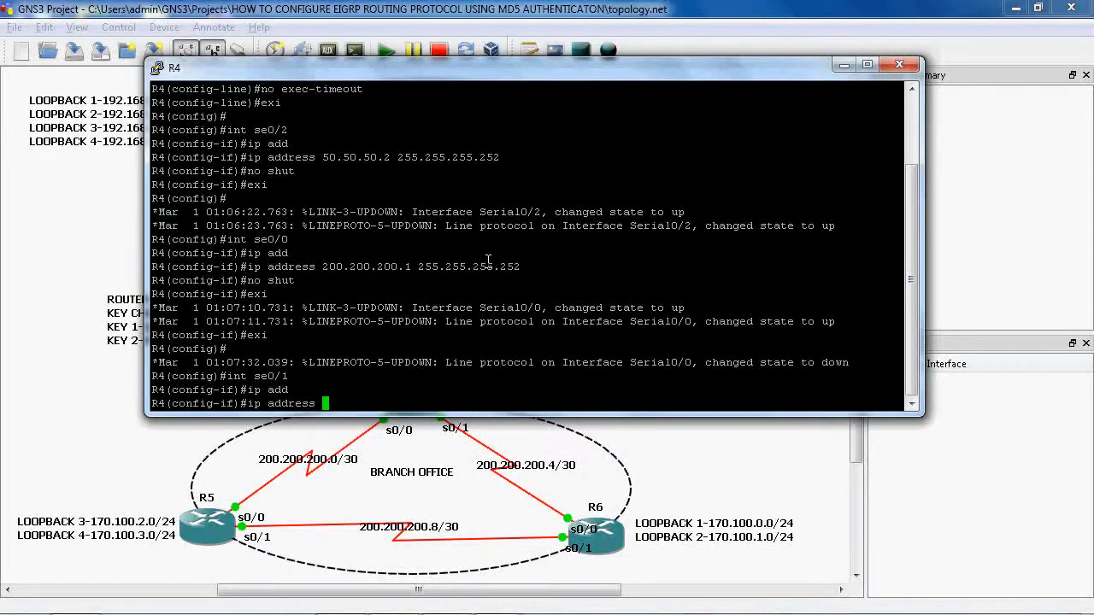
pyautogui.write('200.200.200.5 255.255.255.252')
pyautogui.press('Return')
# Enable R4's serial 0/1 interface with no shut and exit interface configuration.
pyautogui.write('no')
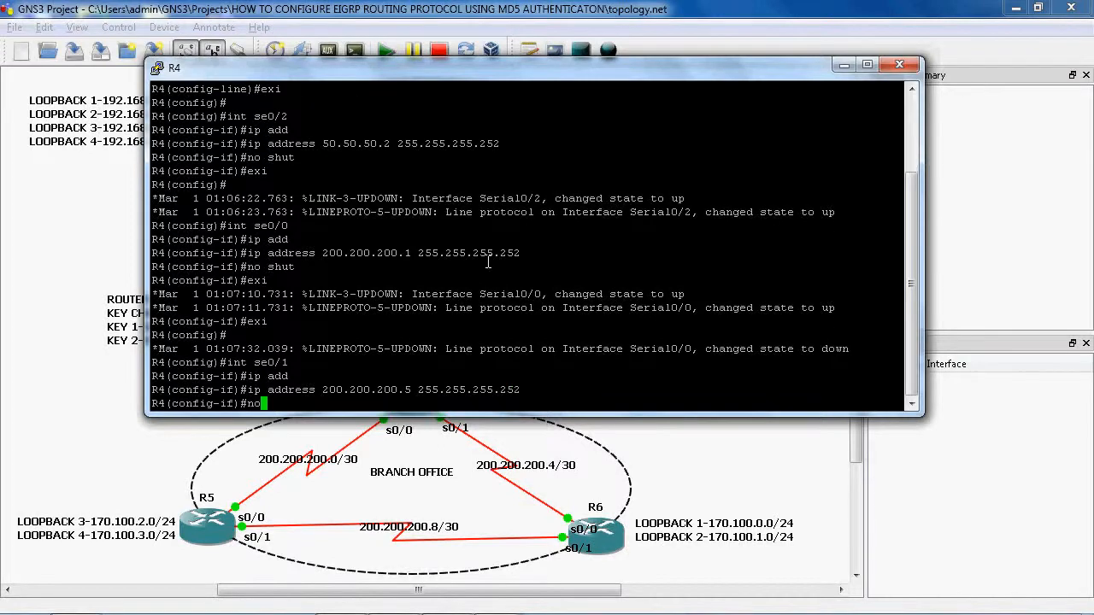
pyautogui.write(' shut')
pyautogui.press('Return')
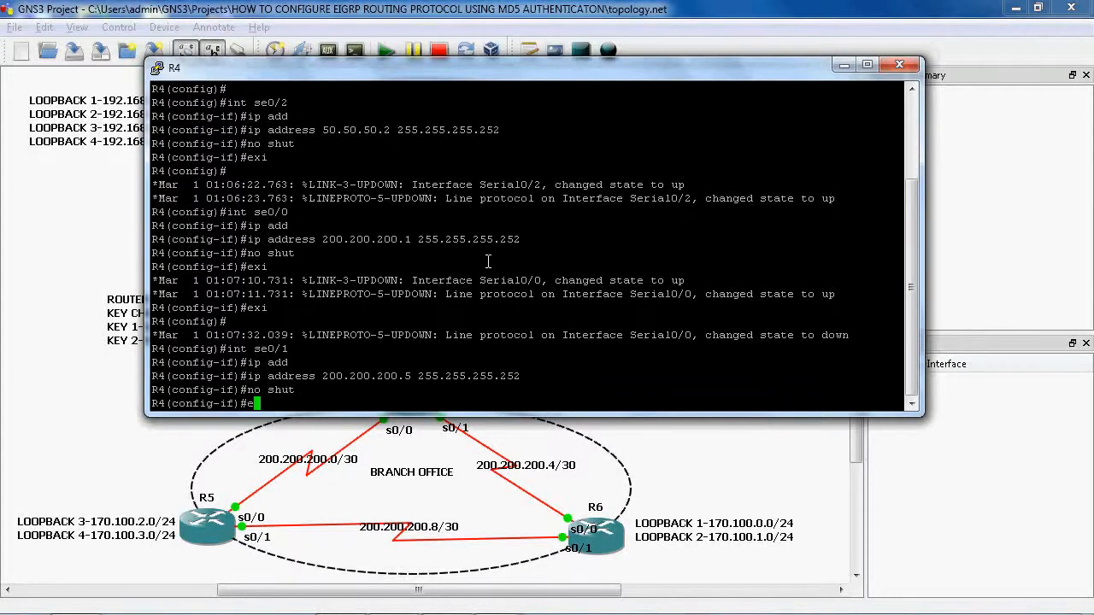
pyautogui.write('exi')
pyautogui.press('Return')
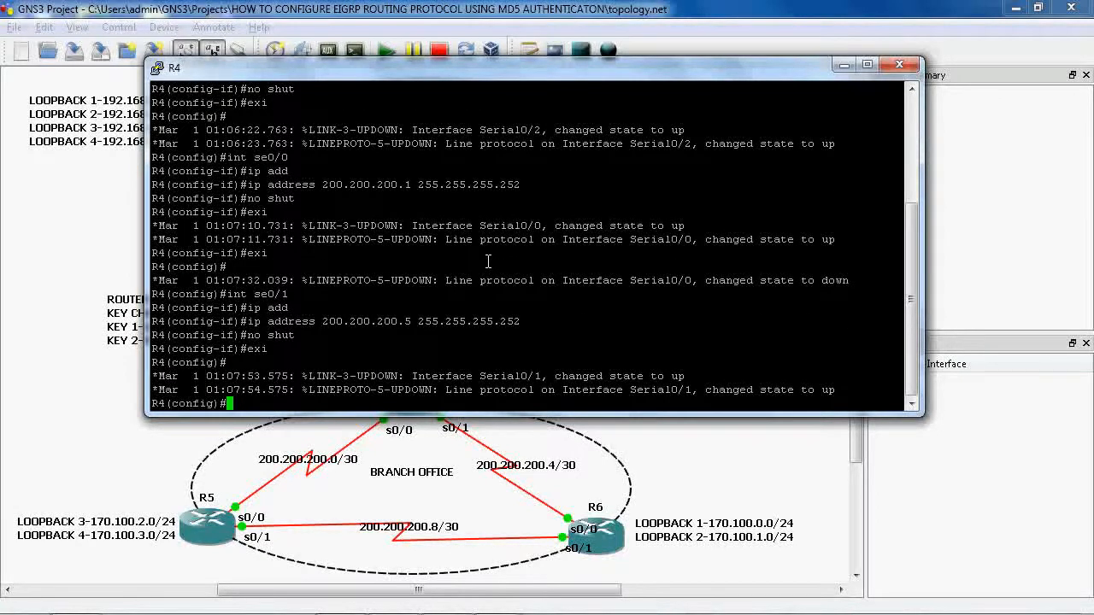
# Save R4's running configuration over the previous NVRAM configuration and minimize its console.
pyautogui.write('do wr')
pyautogui.press('Return')
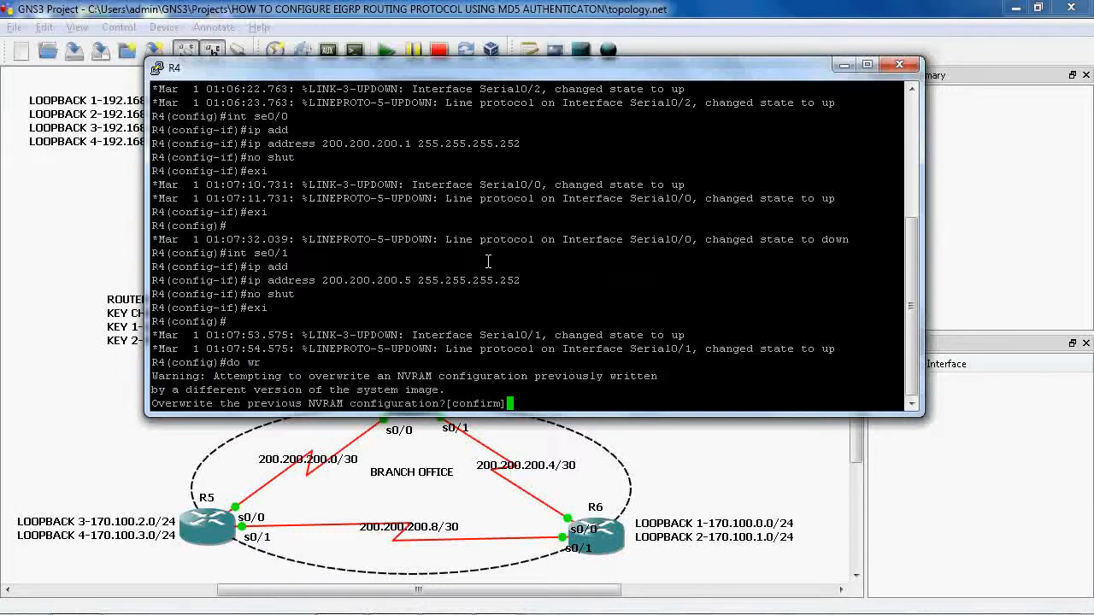
pyautogui.press('Return')
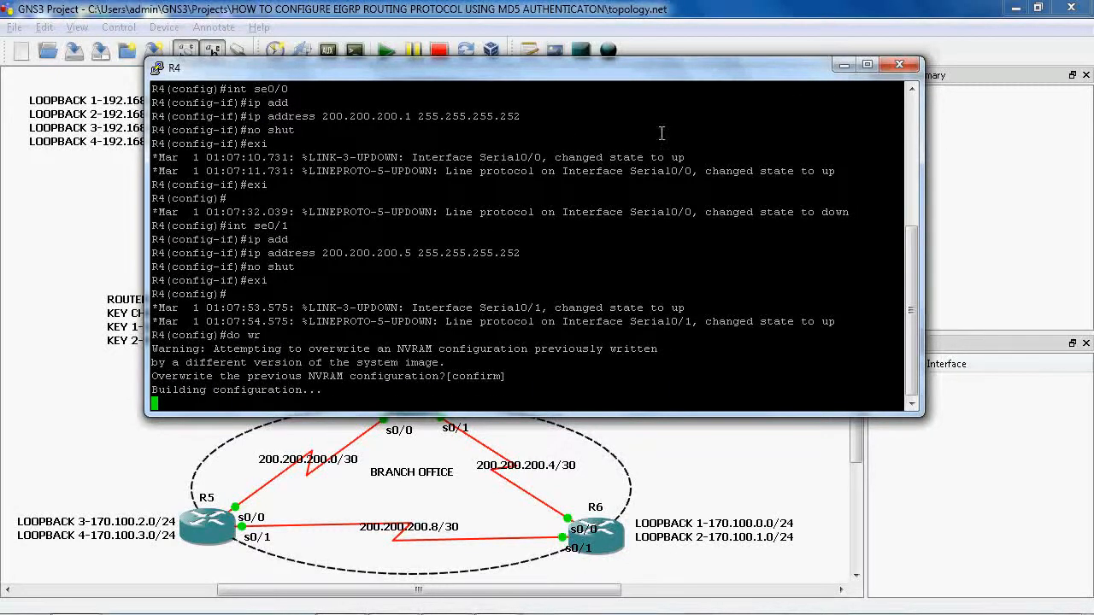
pyautogui.click(842, 65)
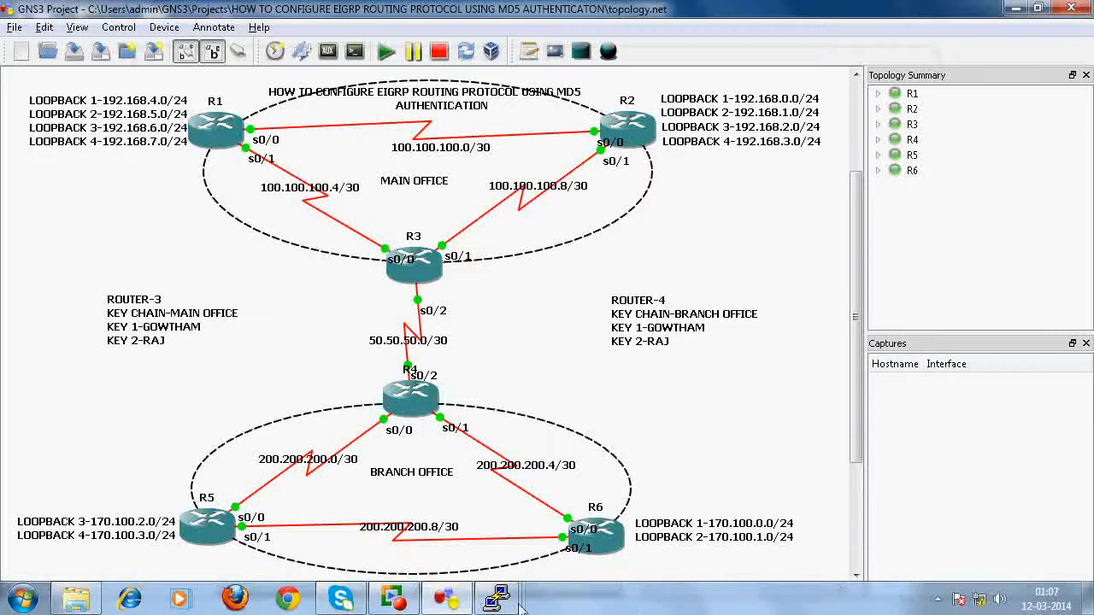
# Open R5's console and assign IP address 200.200.200.2 with mask 255.255.255.252 to its serial 0/0 interface.
pyautogui.moveTo(504, 602)
pyautogui.click(782, 471)
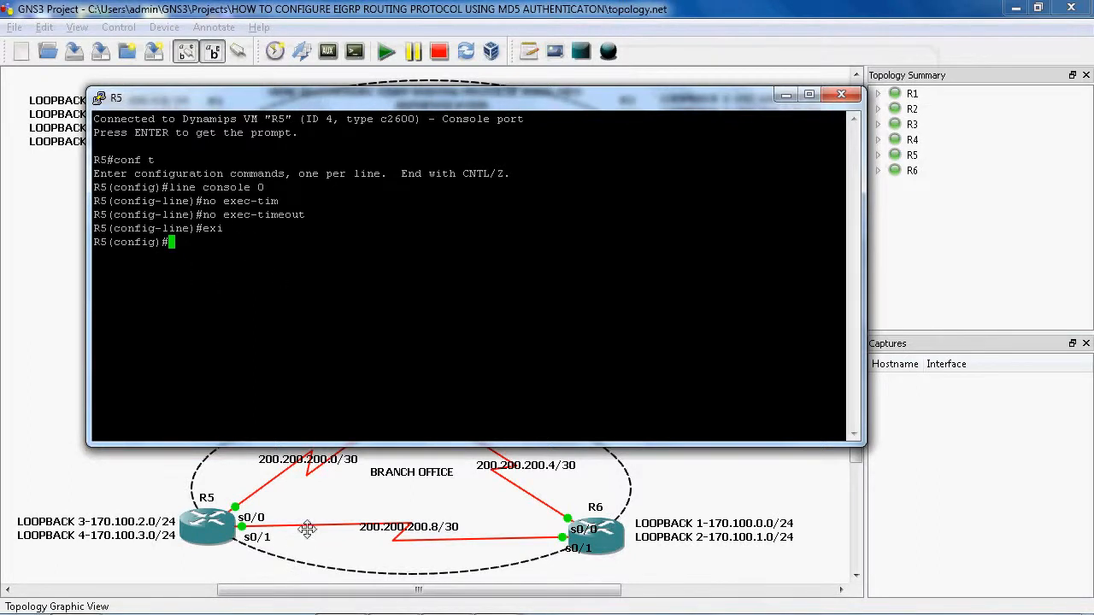
pyautogui.write('int')
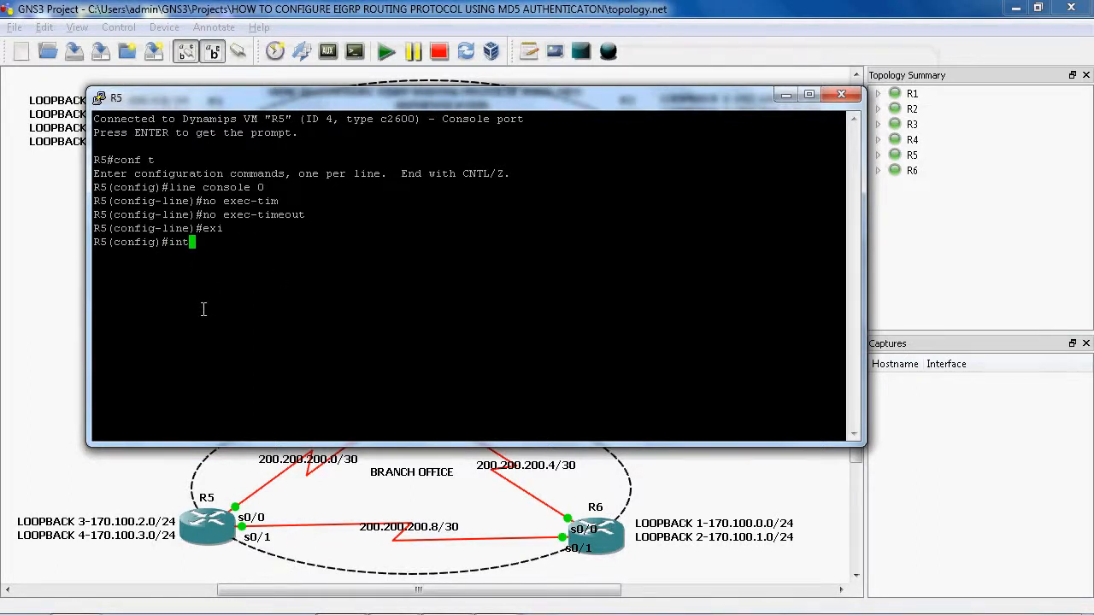
pyautogui.write(' se0/0')
pyautogui.press('Return')
pyautogui.moveTo(574, 115); pyautogui.dragTo(975, 234)
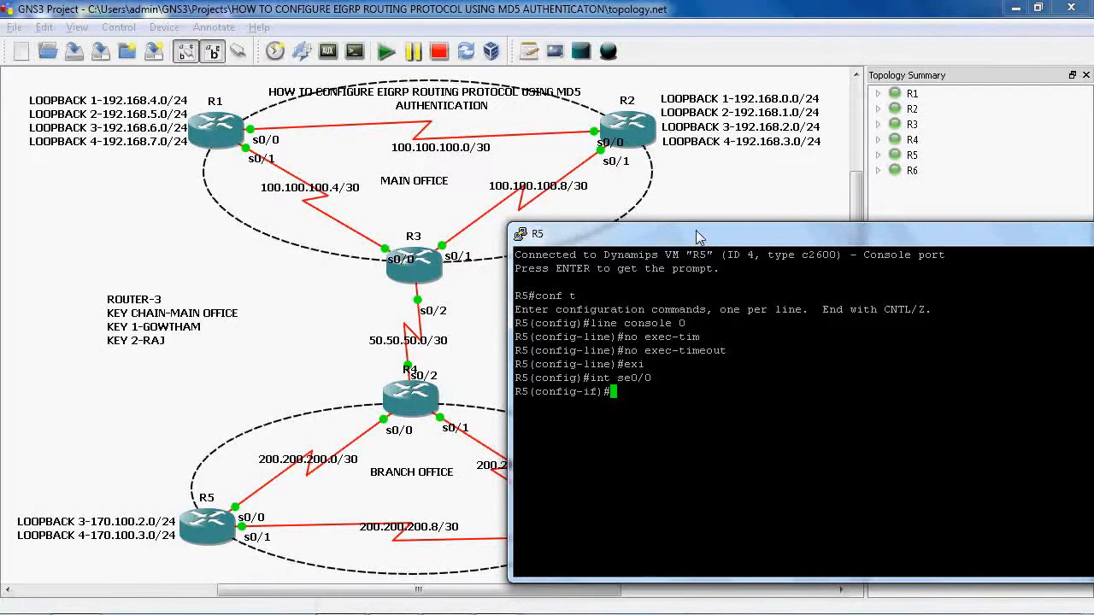
pyautogui.moveTo(697, 237); pyautogui.dragTo(575, 140)
pyautogui.write('ip ad')
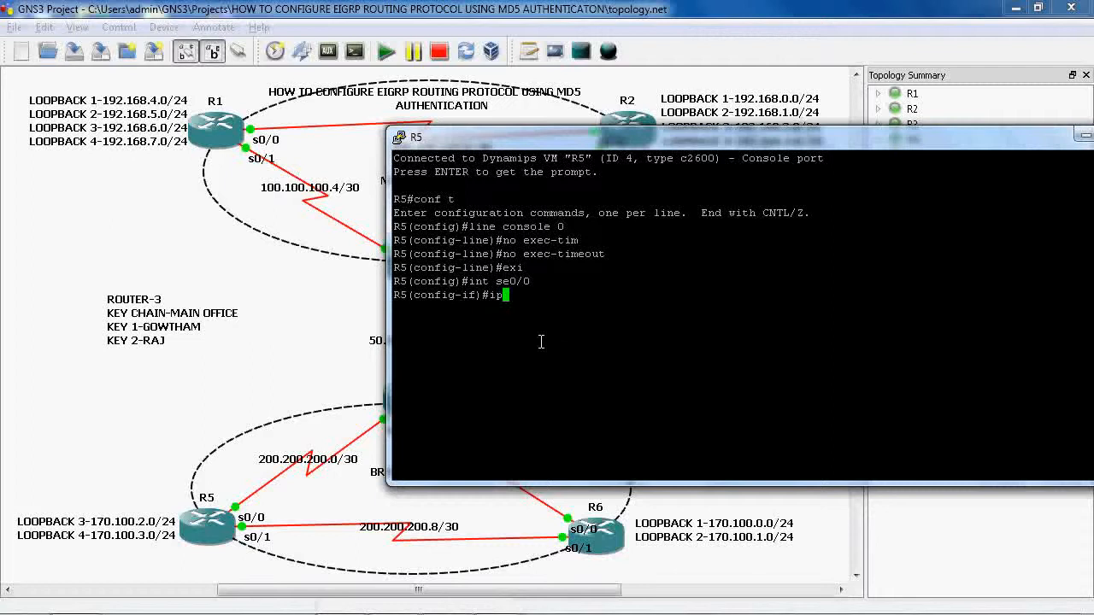
pyautogui.press('Tab')
pyautogui.write('200')
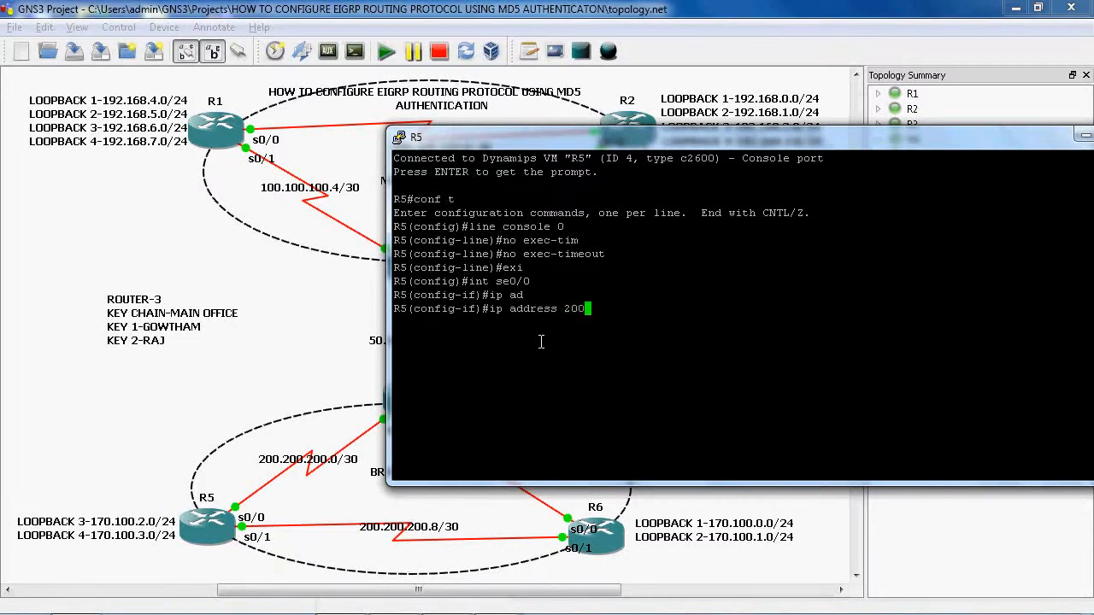
pyautogui.write('.200.200.2 255.255.255.252')
pyautogui.press('Return')
# Enable R5's serial 0/0 interface with no shu and exit interface configuration.
pyautogui.write('no')
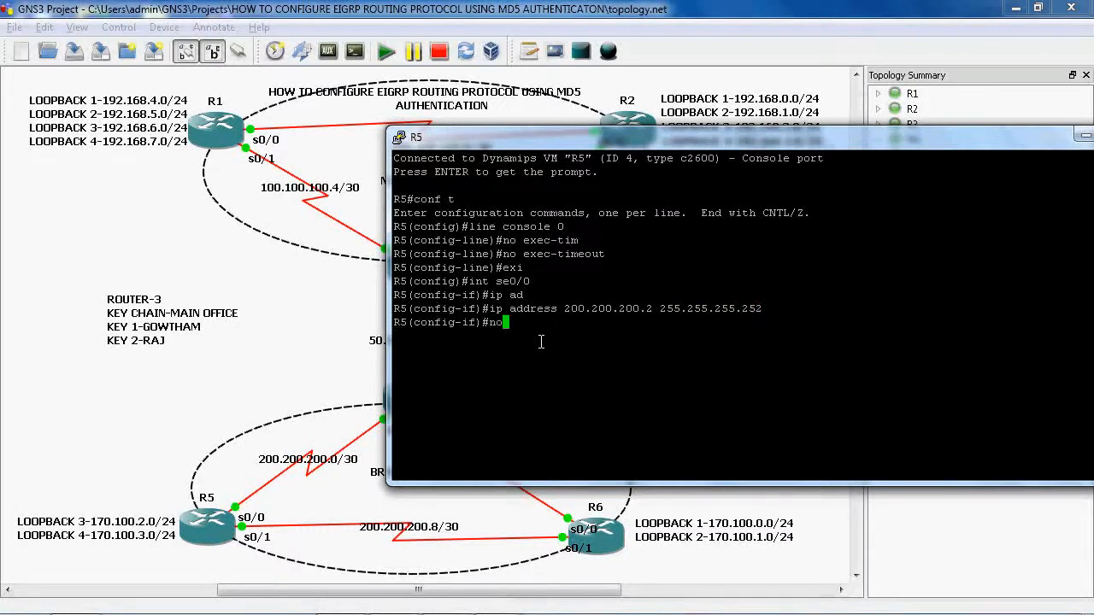
pyautogui.write(' shu')
pyautogui.press('Return')
pyautogui.write('exi')
pyautogui.press('Return')
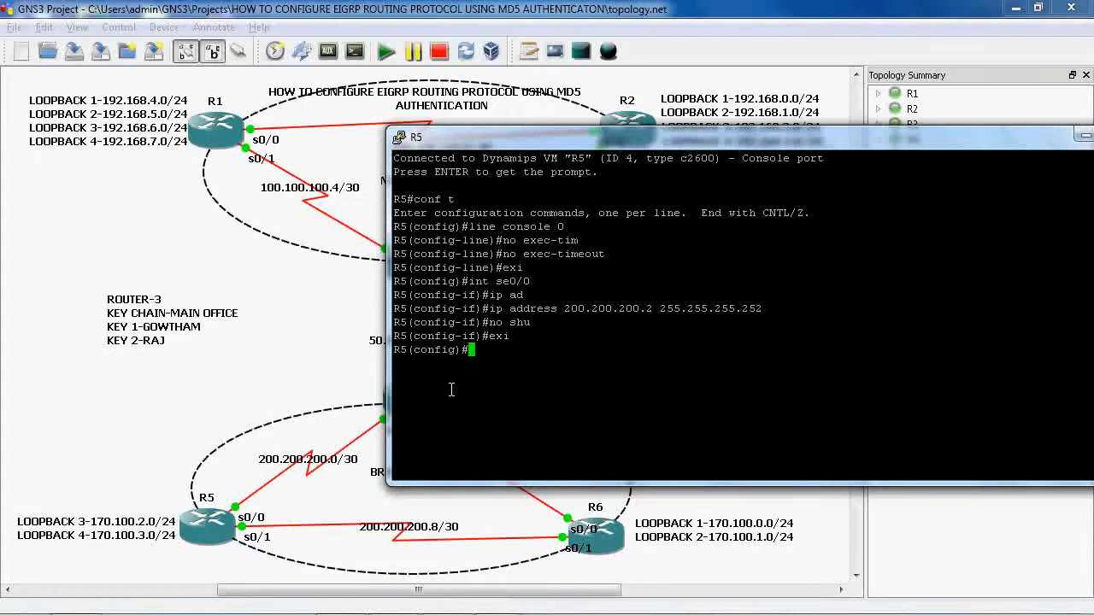
pyautogui.press('Return')
# Assign IP address 200.200.200.9 with mask 255.255.255.252 to R5's serial 0/1 interface.
pyautogui.write('int se')
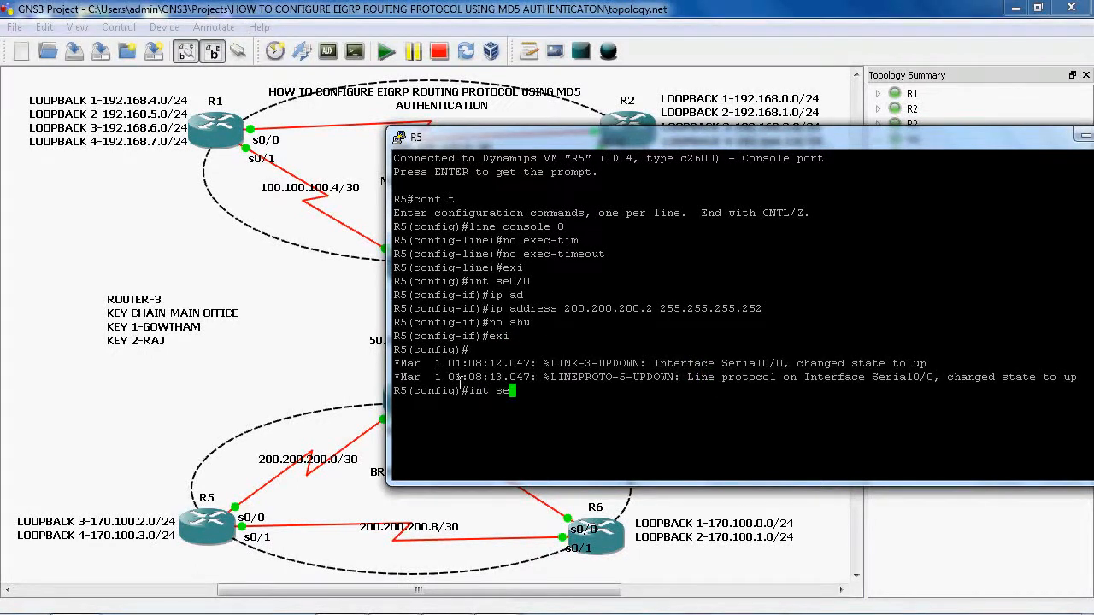
pyautogui.write('0/1')
pyautogui.press('Return')
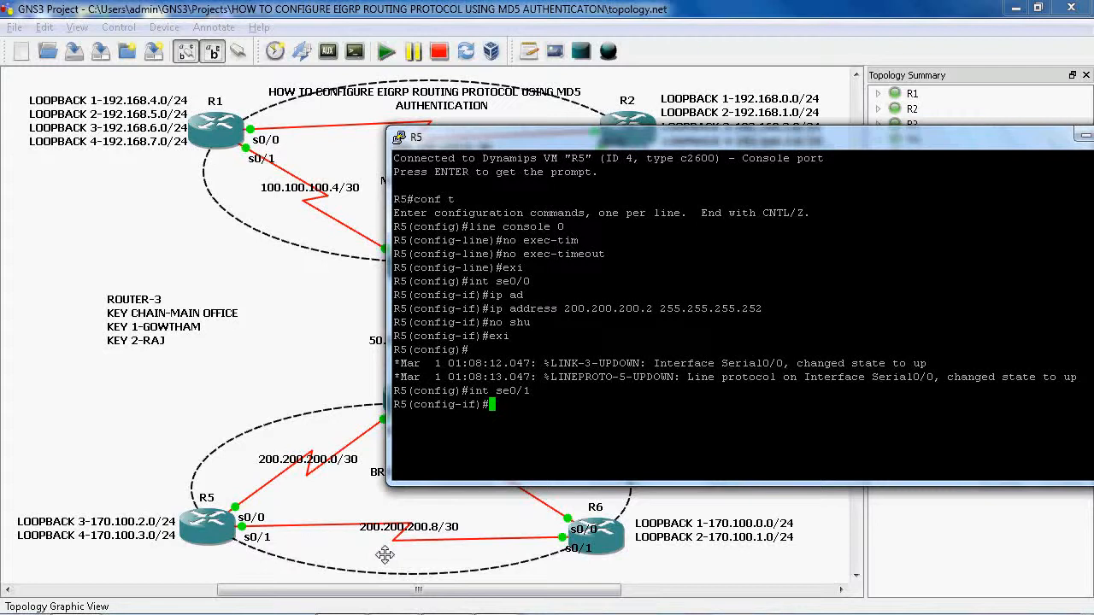
pyautogui.write('ip ad')
pyautogui.press('Tab')
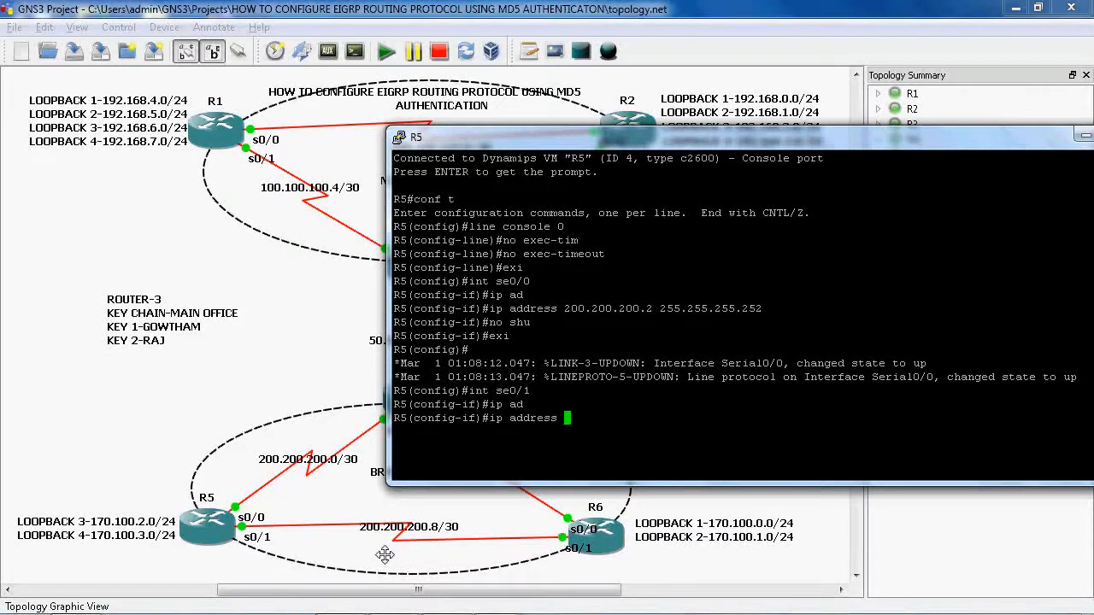
pyautogui.write('200.200.200.9 255.255.255.252')
pyautogui.press('Return')
# Enable R5's serial 0/1 interface with no shut and exit interface configuration.
pyautogui.write('no shut')
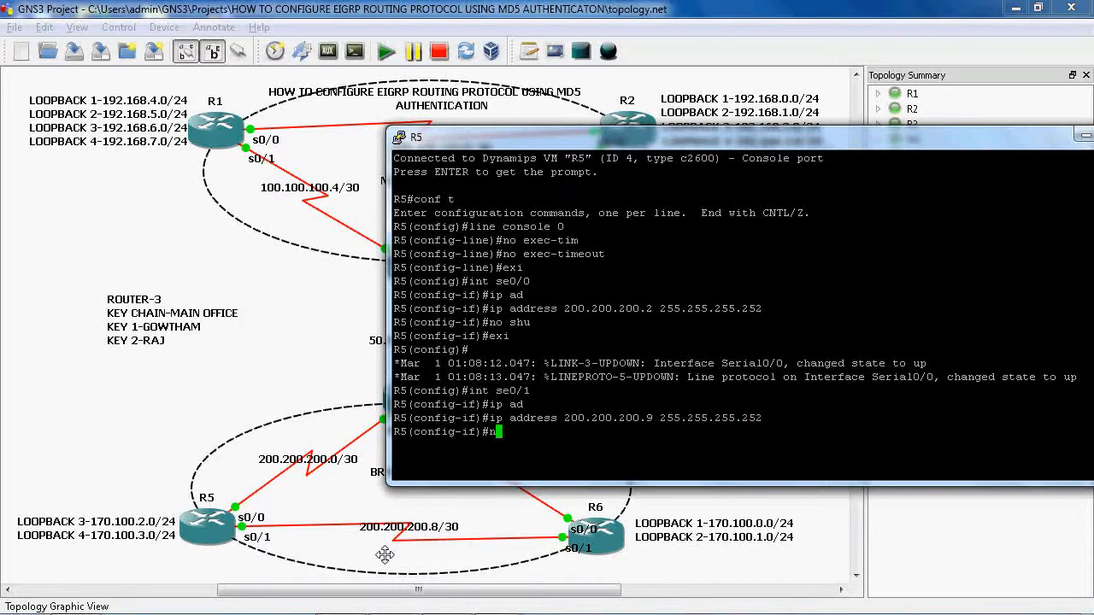
pyautogui.press('Return')
pyautogui.write('exi')
pyautogui.press('Return')
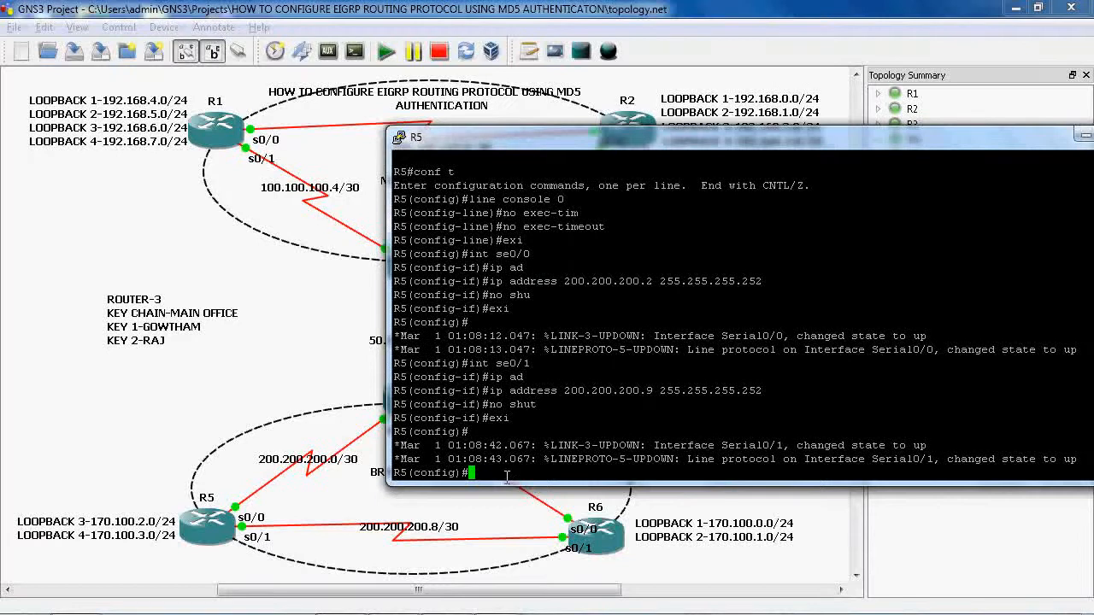
# Create loopback interface 3 on R5 and enter its interface configuration.
pyautogui.write('int l')
pyautogui.write('o')
pyautogui.press('Tab')
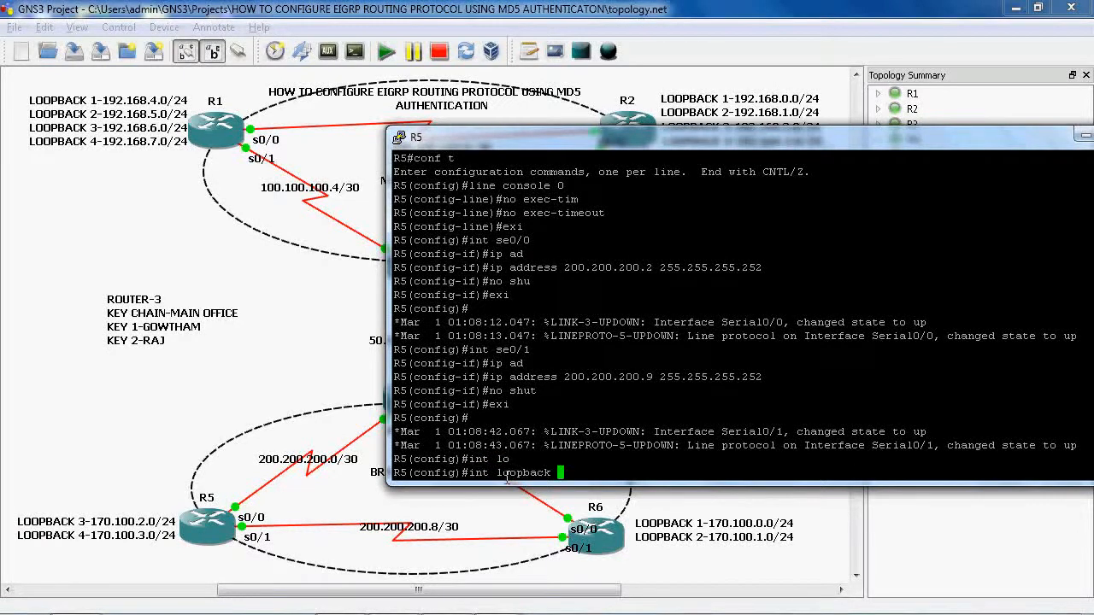
pyautogui.write('3')
pyautogui.press('Return')
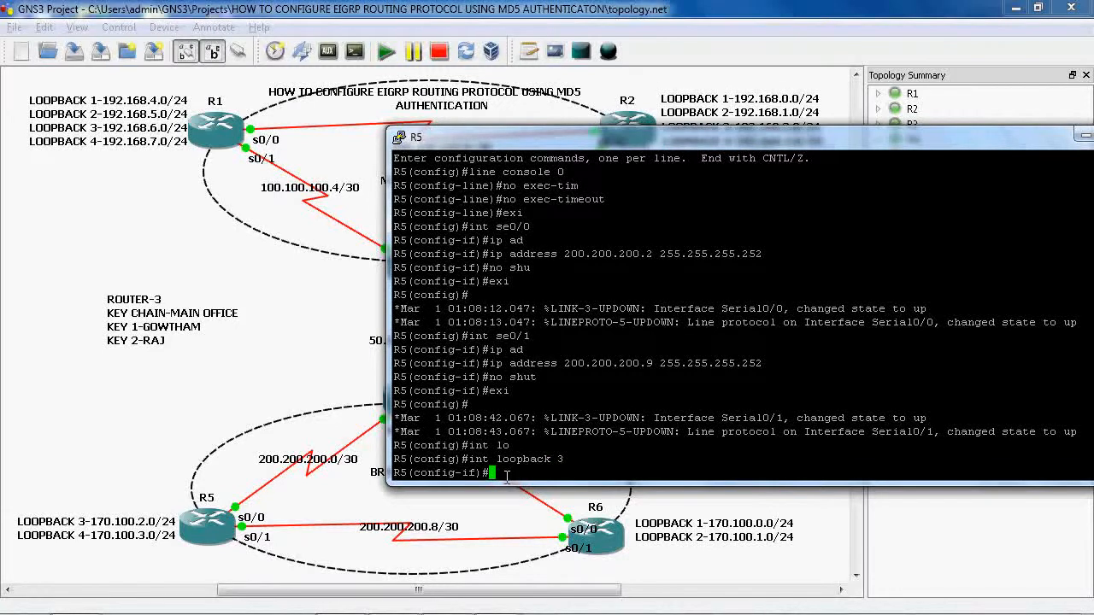
# Assign IP address 170.100.2.1 with mask 255.255.255.0 to R5's loopback 3 interface.
pyautogui.write('ip add')
pyautogui.press('Tab')
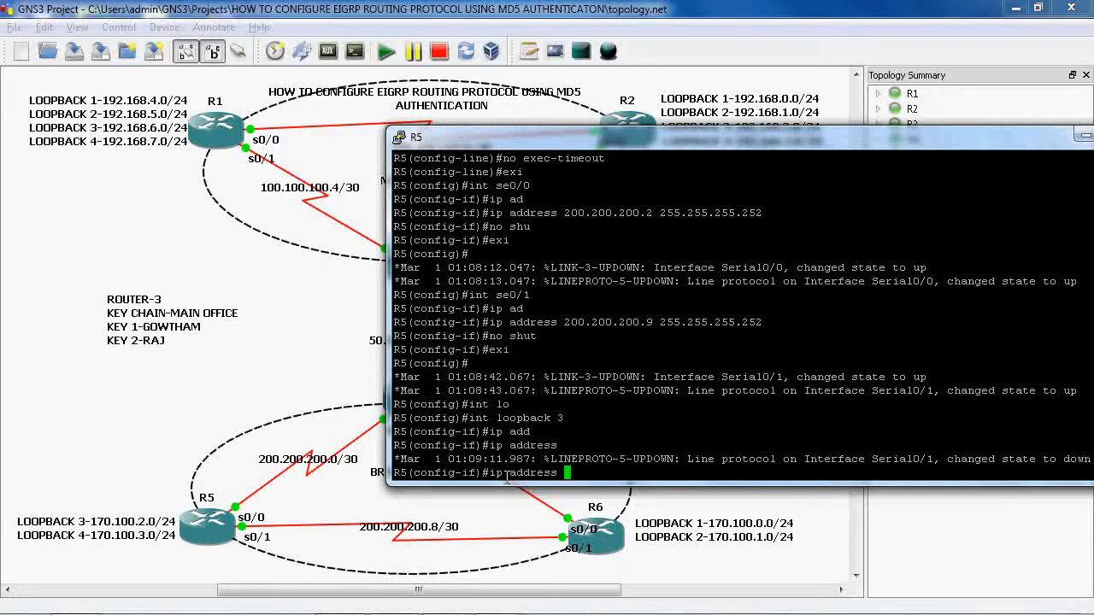
pyautogui.write('170.100.2.1')
pyautogui.write('255.255.255.0')
pyautogui.press('Return')
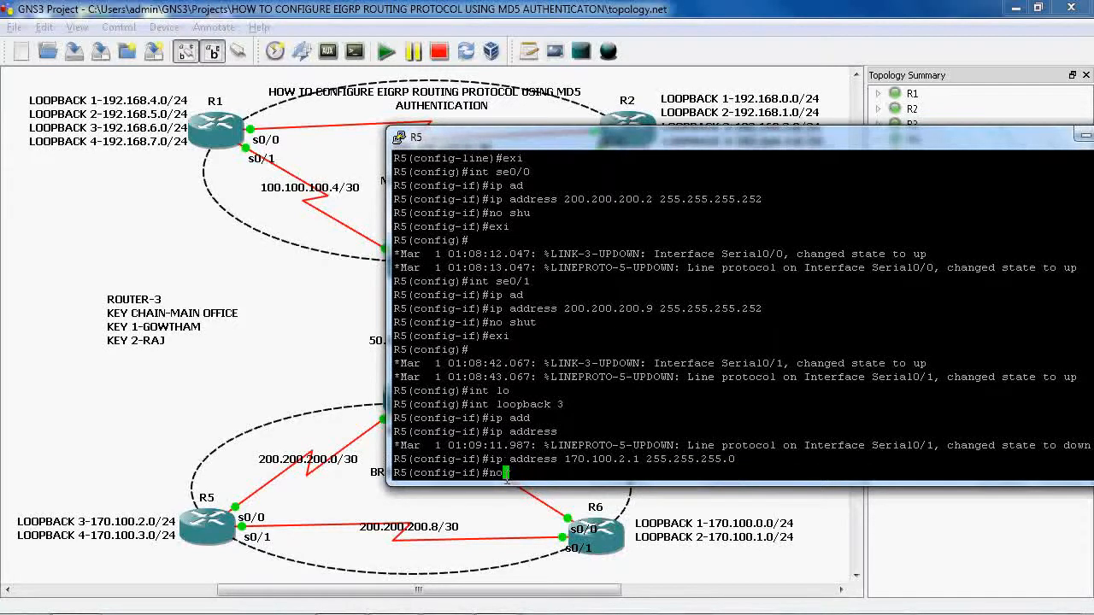
# Enable R5's loopback 3 interface with no shut and exit interface configuration.
pyautogui.write('no shut')
pyautogui.press('Return')
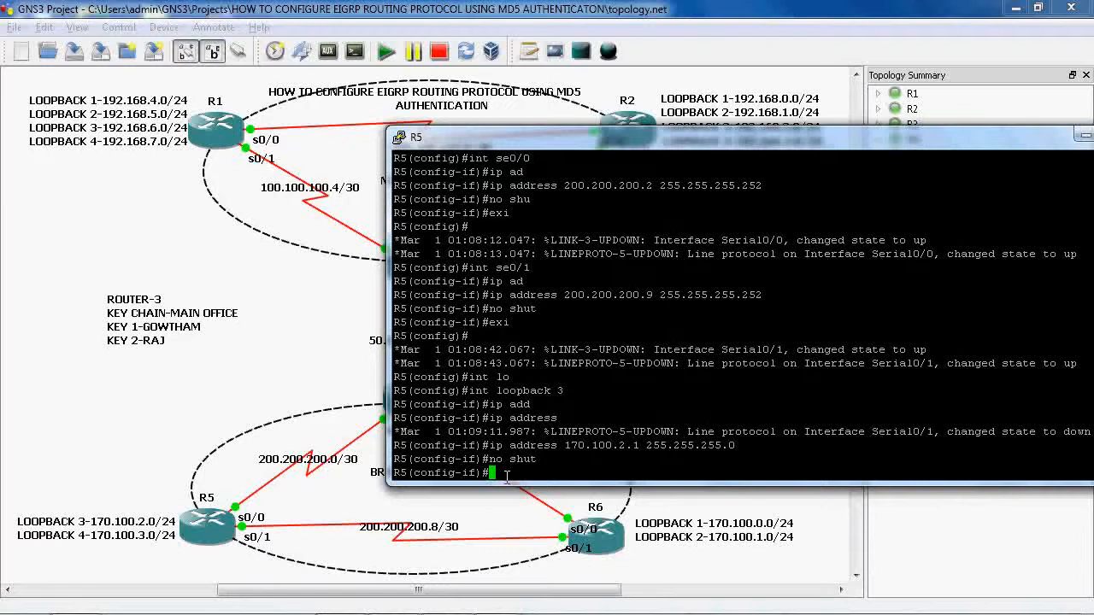
pyautogui.write('exi')
pyautogui.press('Return')
# Create loopback interface 4 on R5 and enter its interface configuration.
pyautogui.write('in')
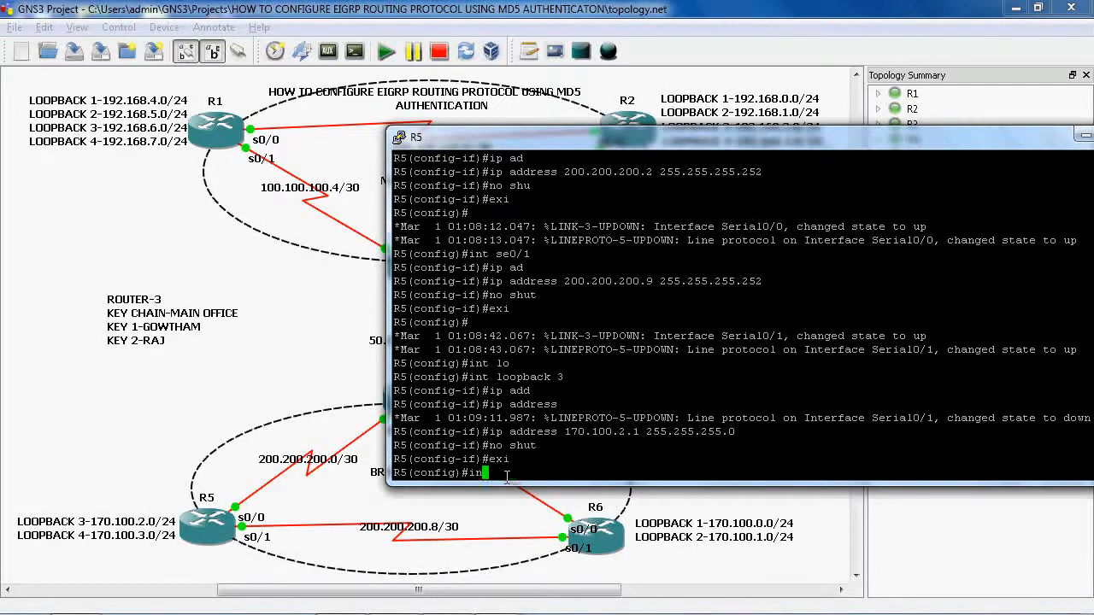
pyautogui.write('t loop')
pyautogui.press('Tab')
pyautogui.write('4')
pyautogui.press('Return')
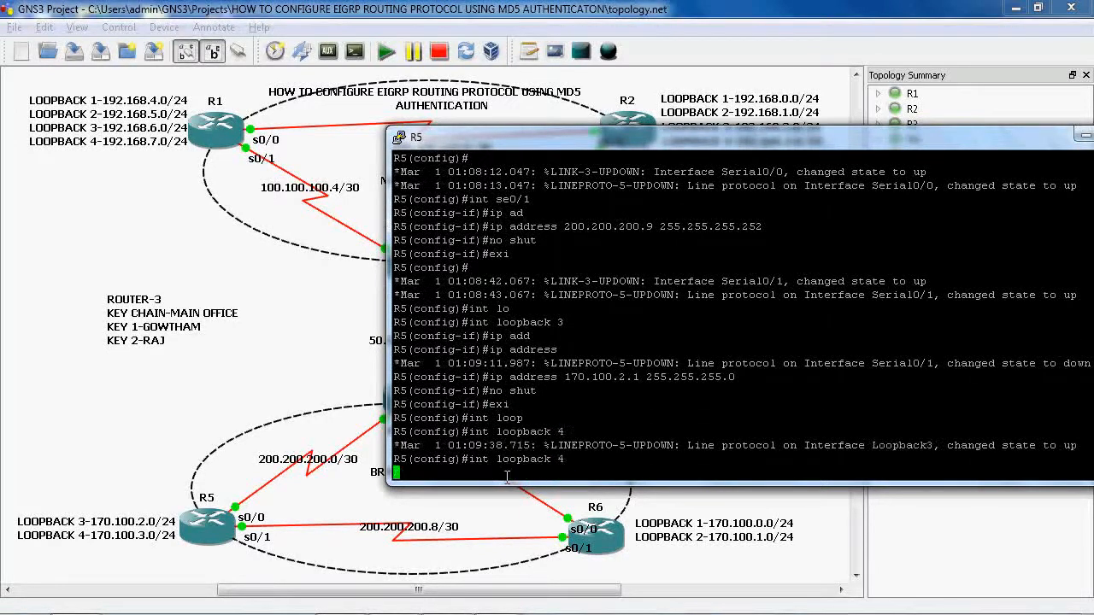
# Assign IP address 170.100.3.1 with mask 255.255.255.0 to R5's loopback 4 interface.
pyautogui.write('ip ad')
pyautogui.press('Tab')
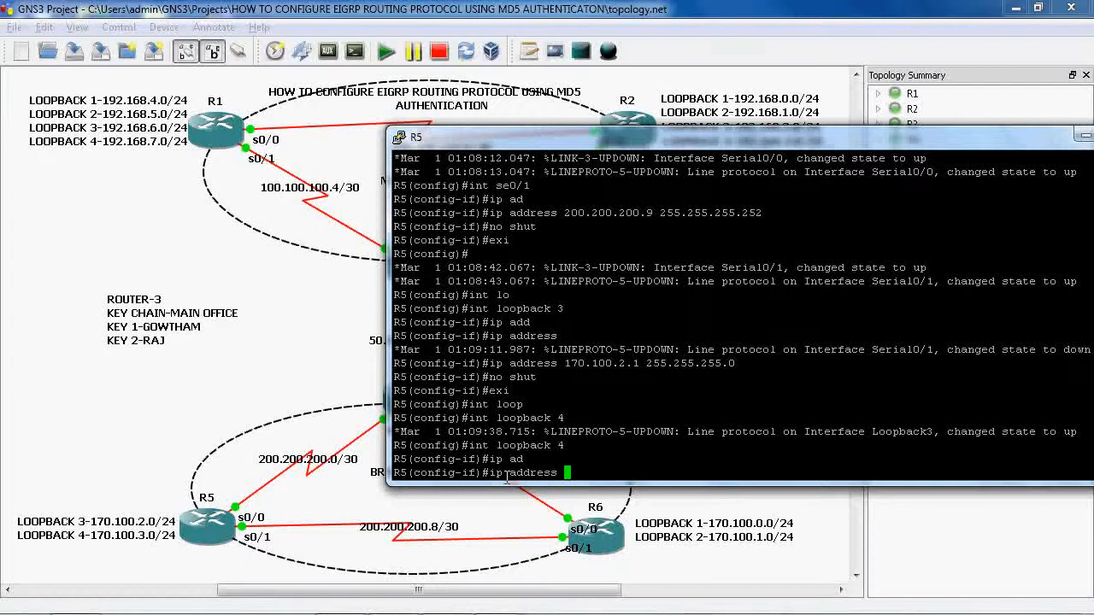
pyautogui.write('170.')
pyautogui.write('100.')
pyautogui.write('3.1 255.')
pyautogui.write('255.')
pyautogui.write('255.252')
pyautogui.press('BackSpace')
pyautogui.press('BackSpace')
pyautogui.press('BackSpace')
pyautogui.write('0')
pyautogui.press('Return')
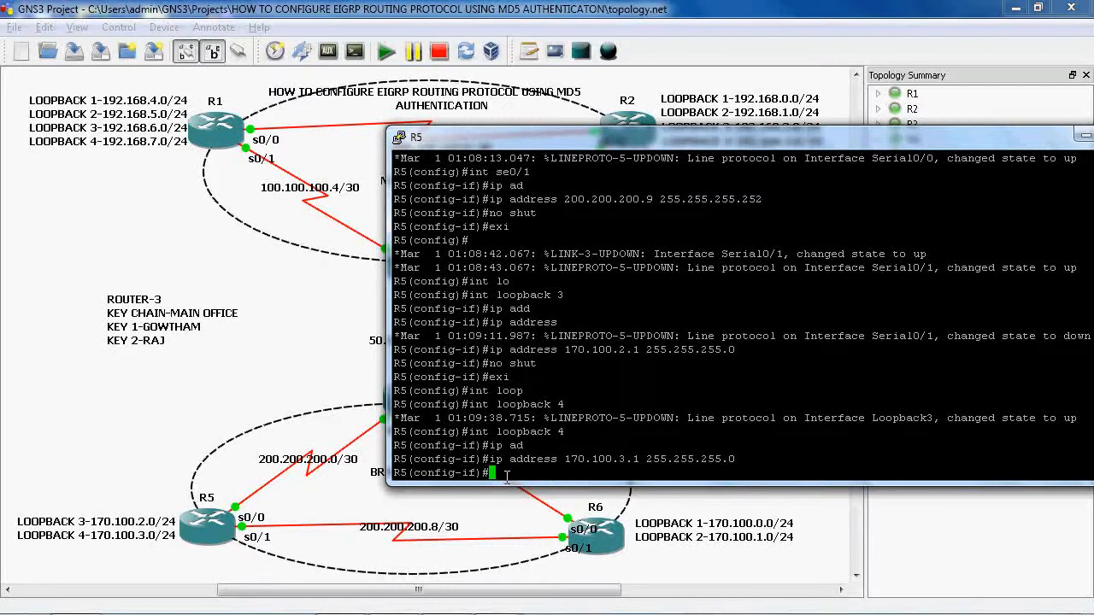
# Enable R5's loopback 4 interface with no shut and exit interface configuration.
pyautogui.write('no shut')
pyautogui.press('Return')
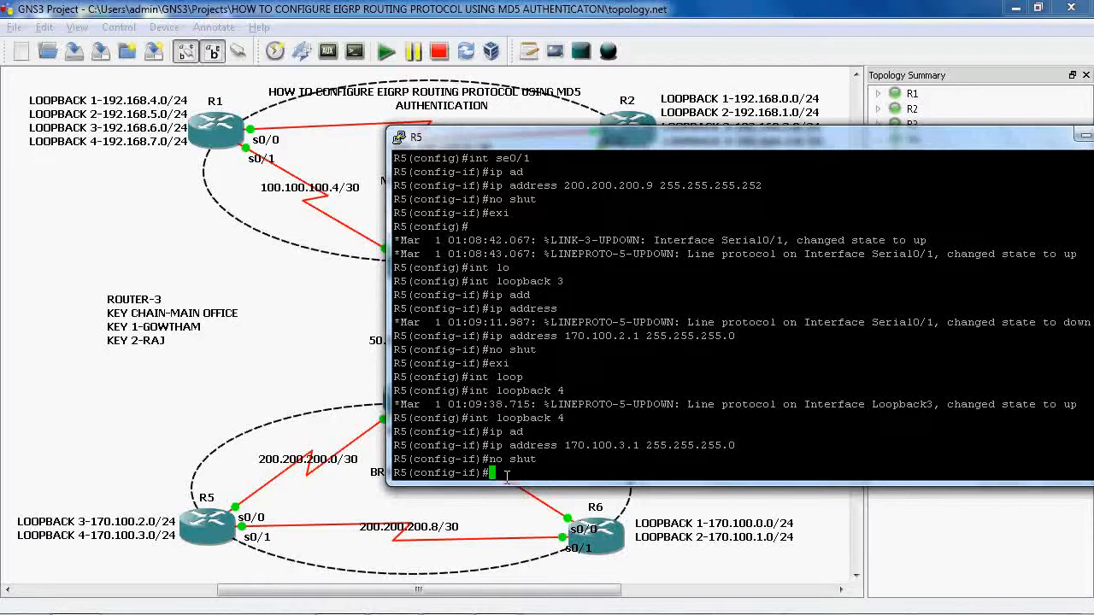
pyautogui.write('exi')
pyautogui.press('Return')
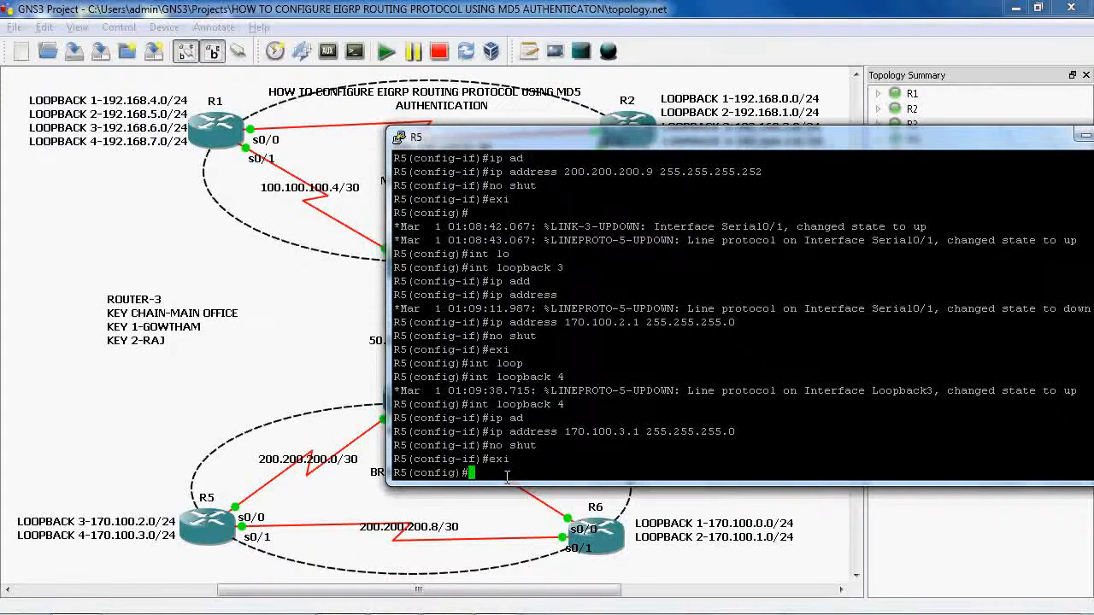
# Save R5's running configuration over the previous NVRAM configuration and minimize its console.
pyautogui.write('do wr')
pyautogui.press('Return')
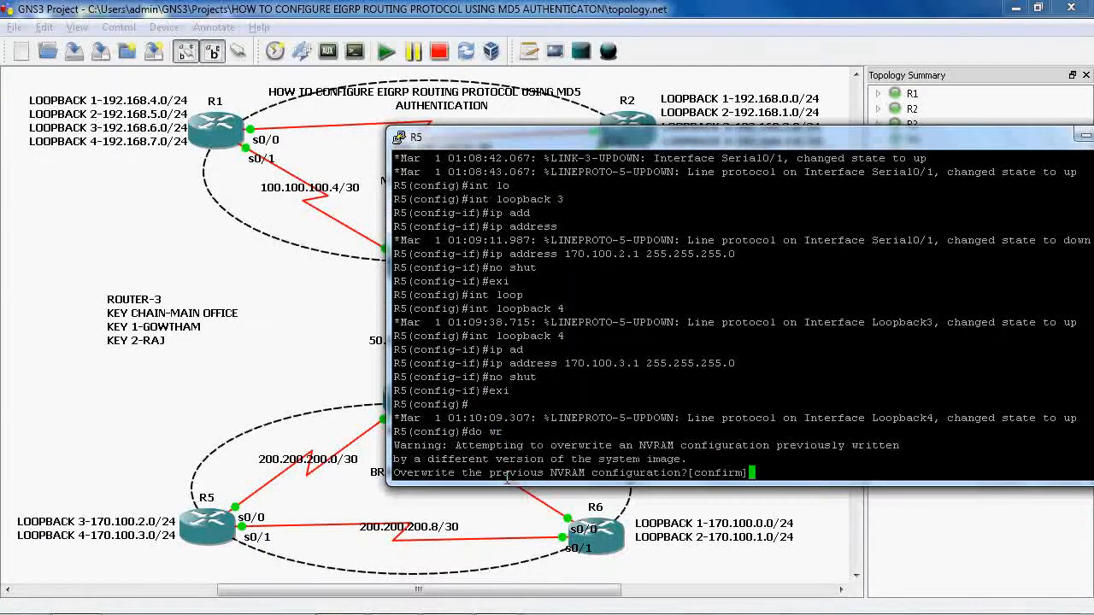
pyautogui.press('Return')
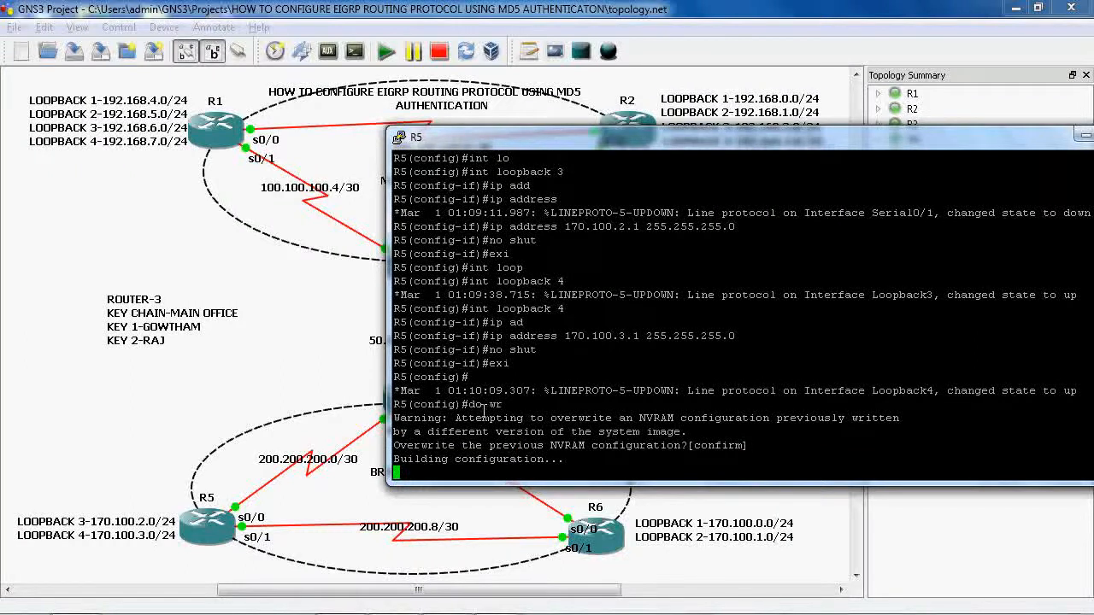
pyautogui.moveTo(1003, 154); pyautogui.dragTo(745, 137)
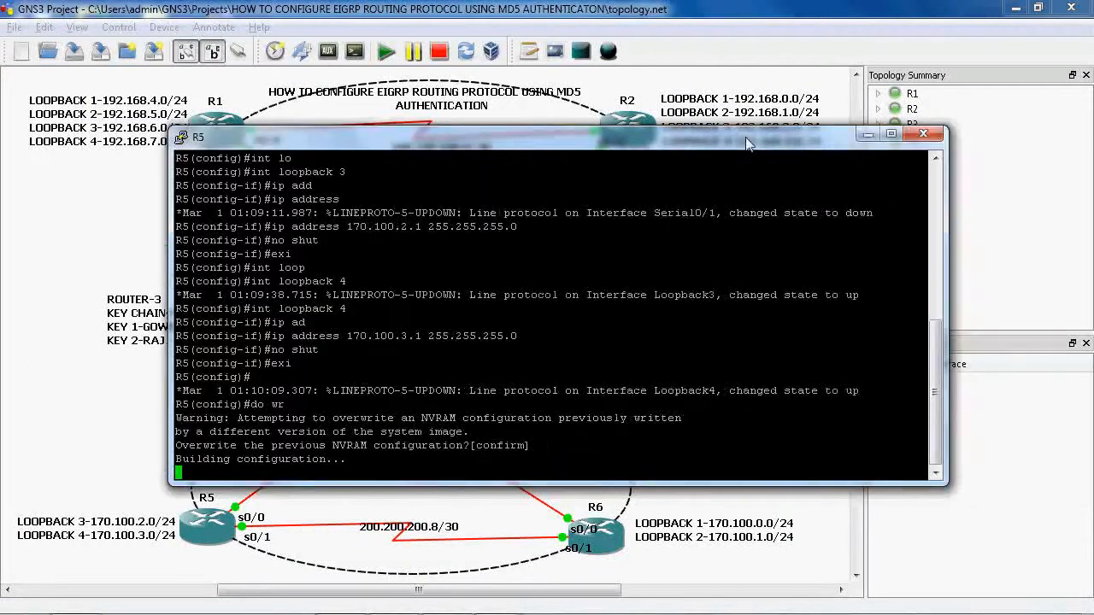
pyautogui.click(866, 137)
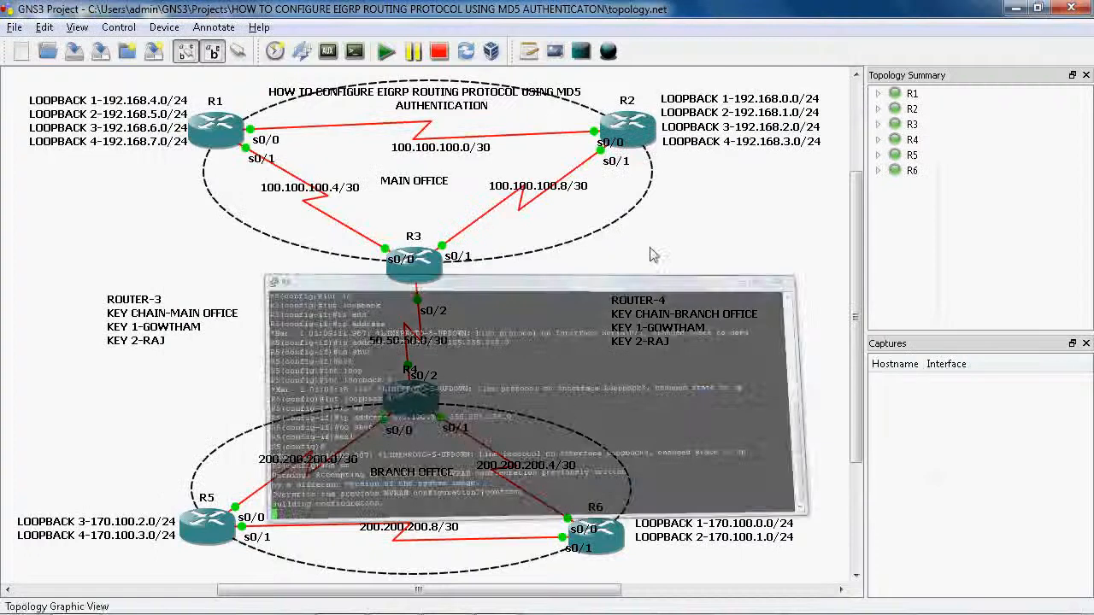
# Bring up R6's console and enter serial 0/0 interface configuration, keeping the branch office diagram uncovered.
pyautogui.moveTo(496, 598)
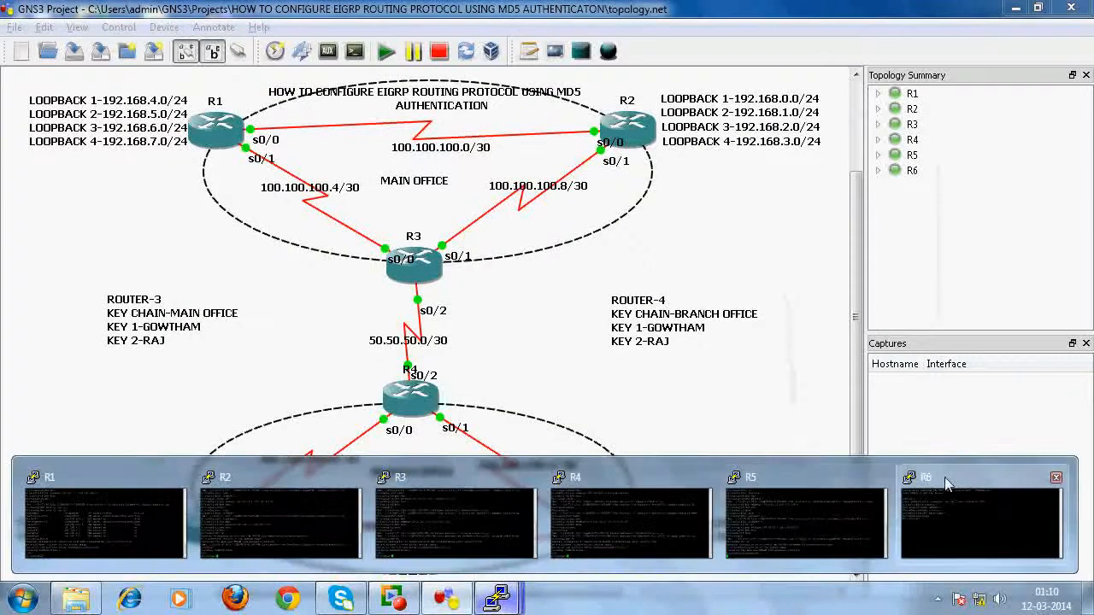
pyautogui.click(981, 523)
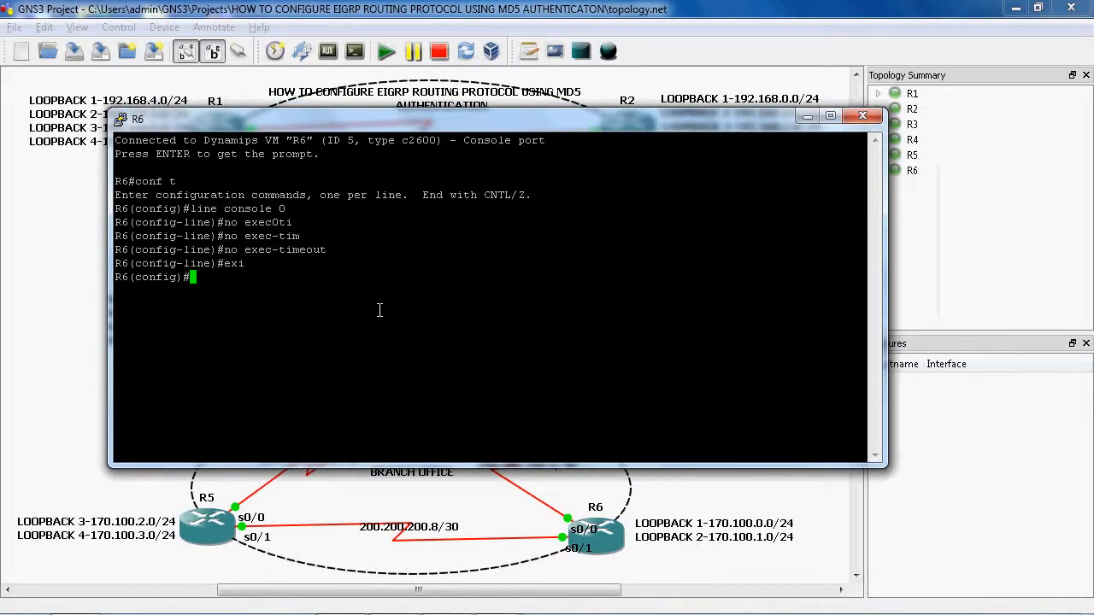
pyautogui.write('int se0/0')
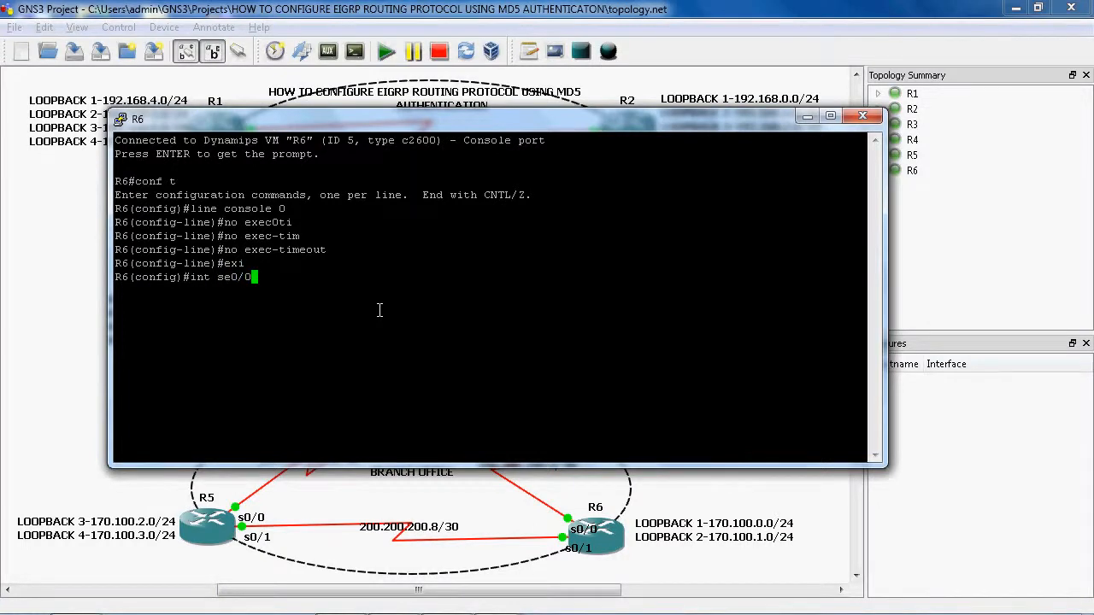
pyautogui.press('Return')
pyautogui.moveTo(647, 120); pyautogui.dragTo(635, 466)
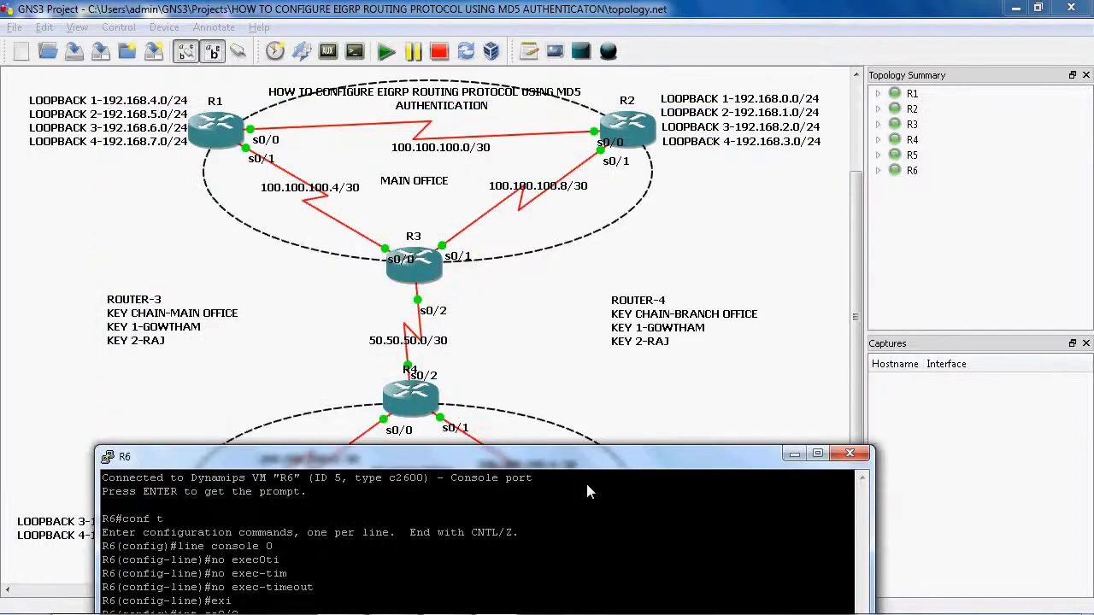
pyautogui.moveTo(558, 453); pyautogui.dragTo(527, 17)
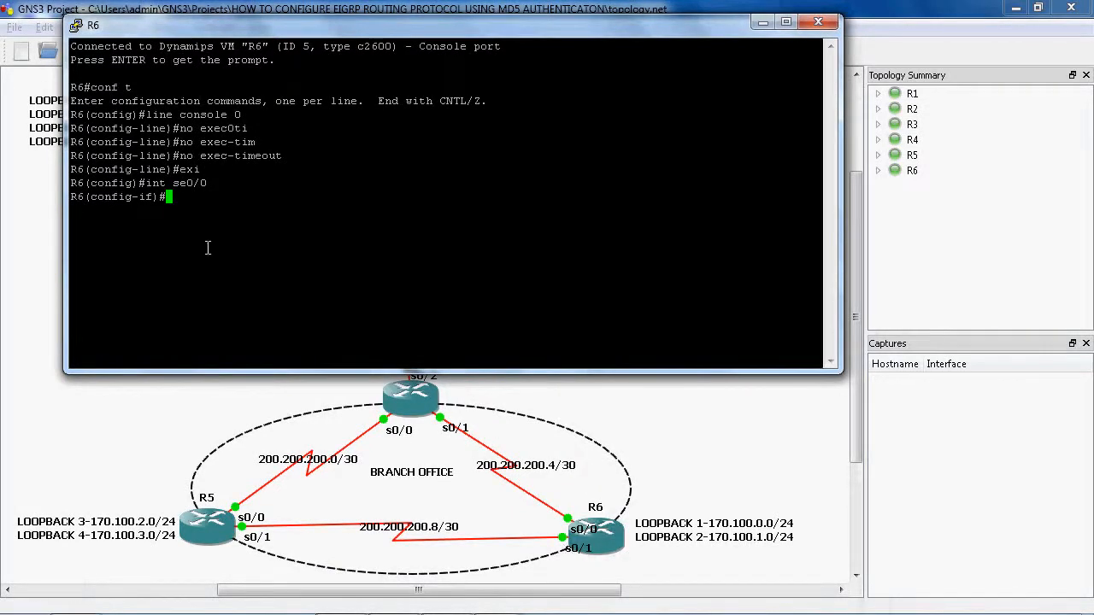
# Assign IP address 200.200.200.2 with mask 255.255.255.252 to R6's serial 0/0 interface.
pyautogui.write('ip ad')
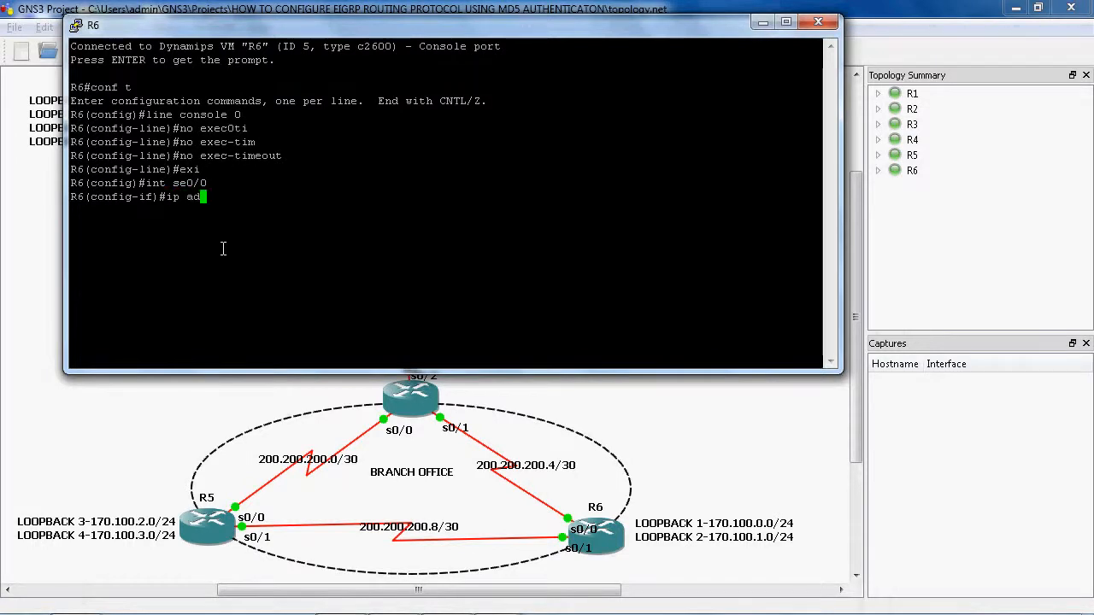
pyautogui.press('Tab')
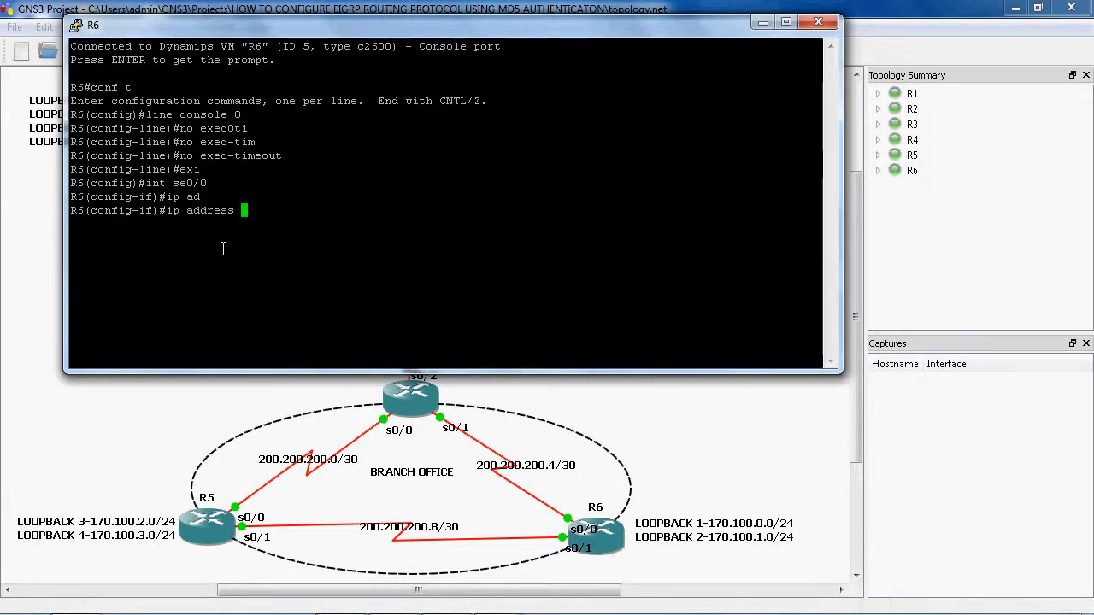
pyautogui.write('200.20')
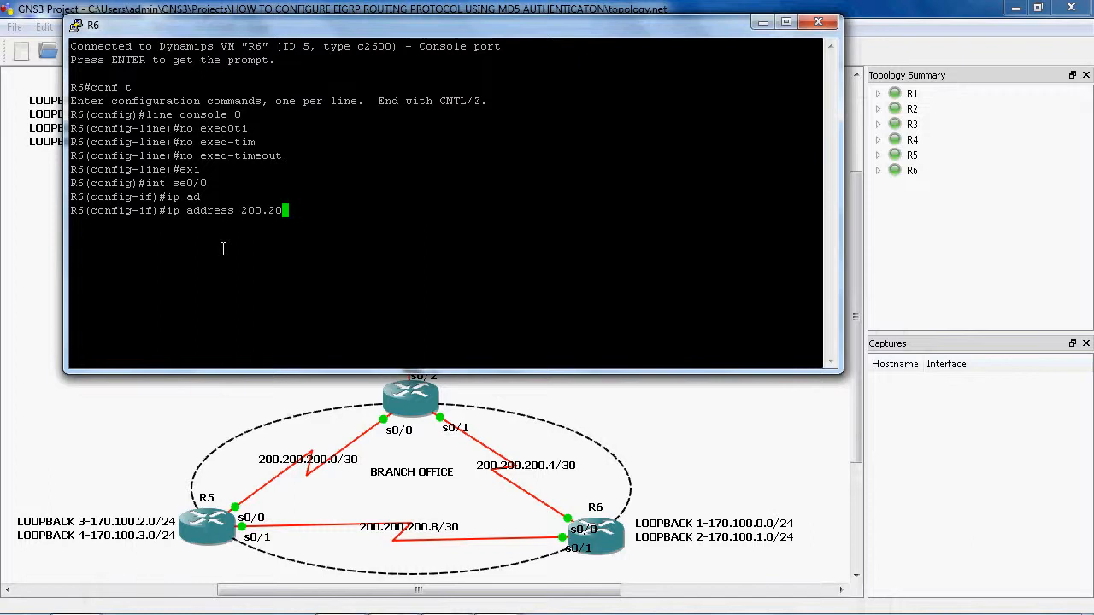
pyautogui.write('.200.')
pyautogui.write('2 255.255.255.0')
pyautogui.write('52')
pyautogui.press('Return')
# Enable R6's serial 0/0 interface with no shut and exit interface configuration.
pyautogui.write('no shut')
pyautogui.press('Return')
pyautogui.write('exi')
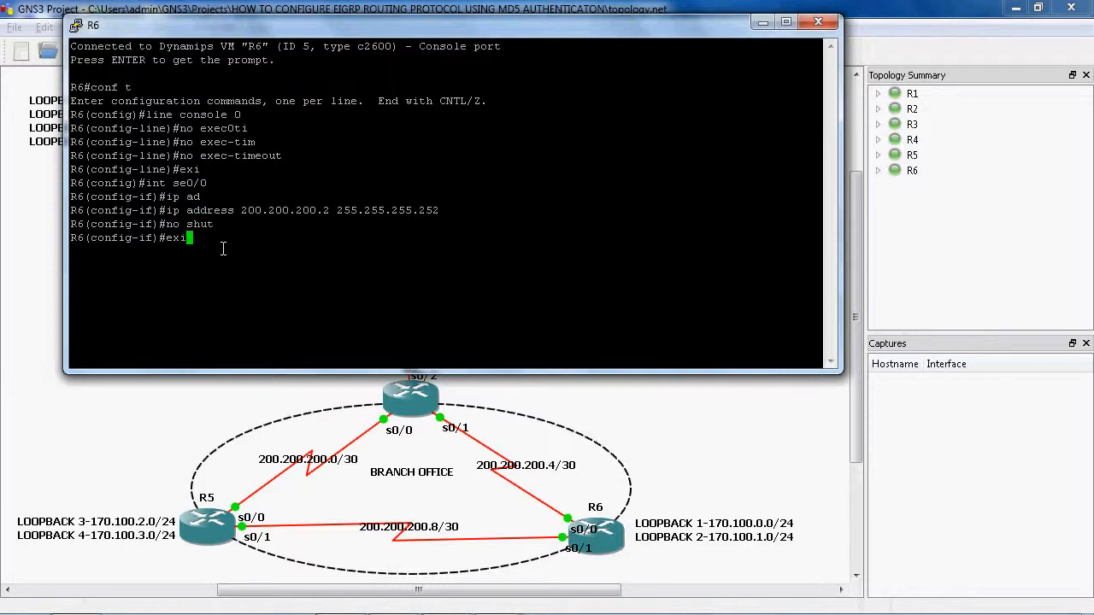
pyautogui.press('Return')
# Enter R6's serial 0/1 interface configuration and assign IP address 200.200.200.10 with mask 255.255.255.252.
pyautogui.write('int s')
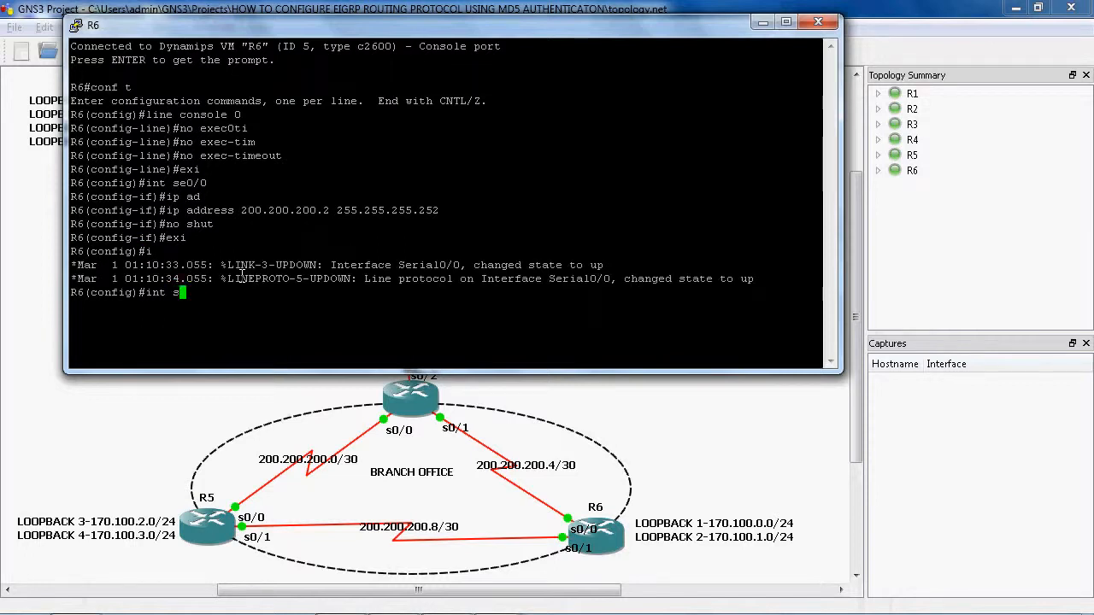
pyautogui.write('e0/1')
pyautogui.press('Return')
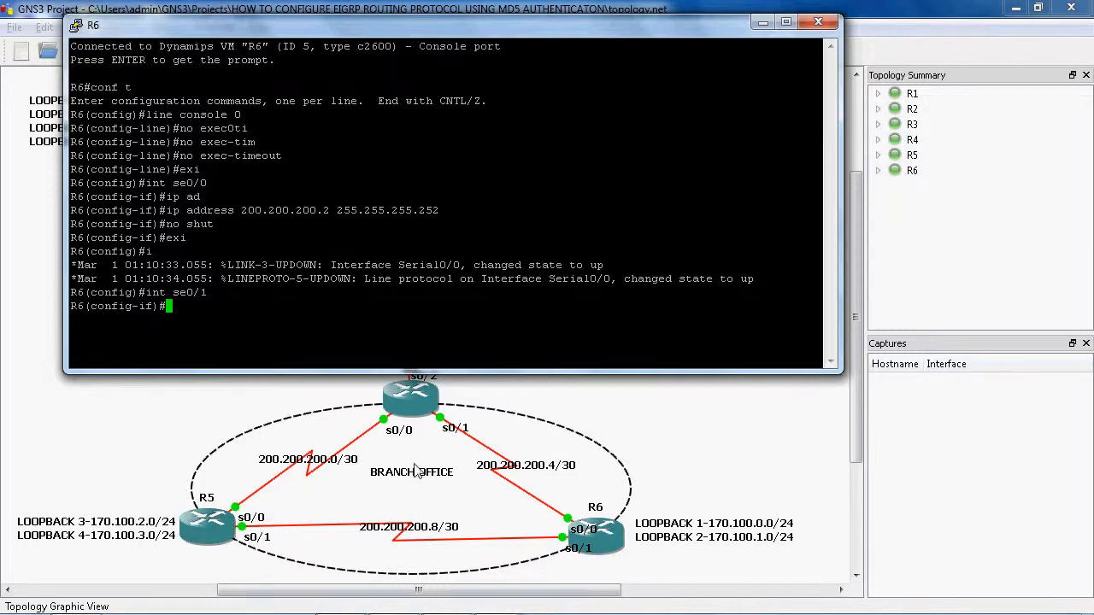
pyautogui.write('ip add')
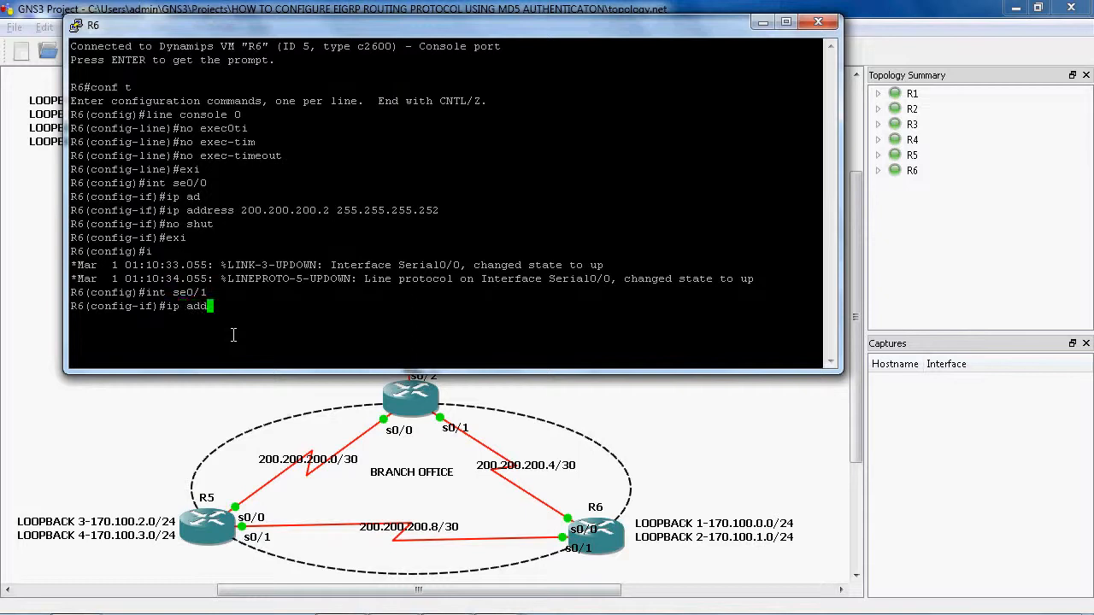
pyautogui.press('Tab')
pyautogui.write('200.200')
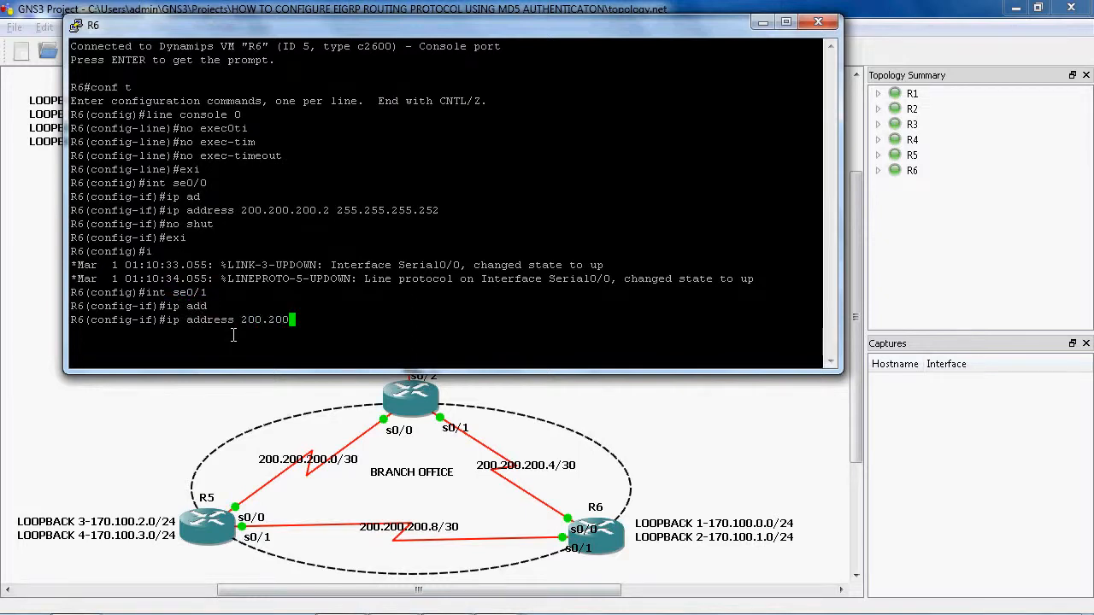
pyautogui.write('.200.10 255.255.255.255.252')
pyautogui.press('Return')
# Enable R6's serial 0/1 interface with no shut and exit interface configuration.
pyautogui.write('nmo')
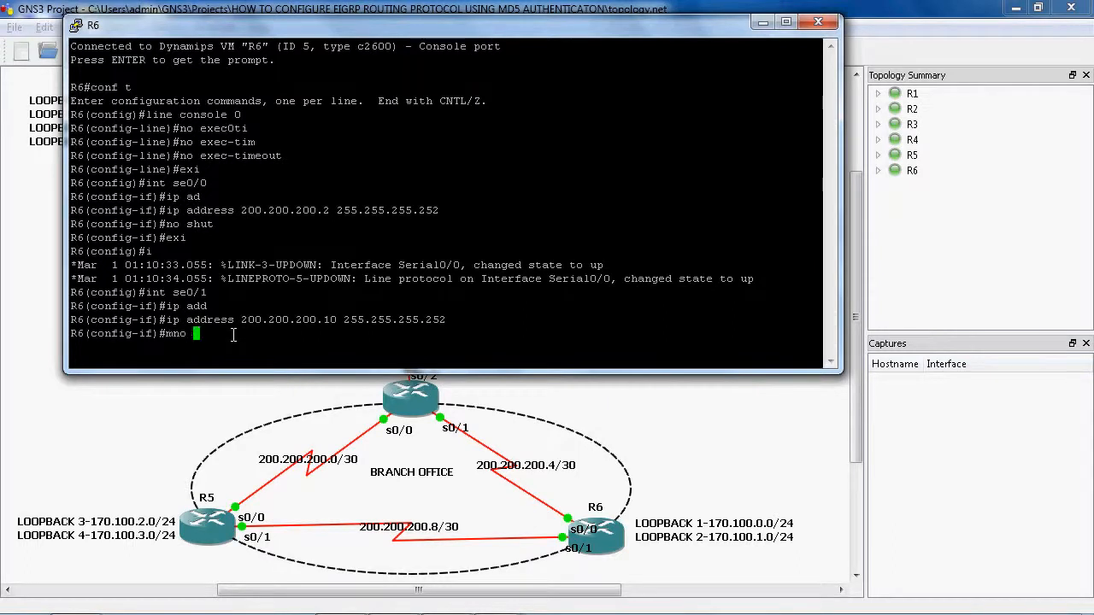
pyautogui.press('BackSpace')
pyautogui.press('BackSpace')
pyautogui.press('BackSpace')
pyautogui.write('o shut')
pyautogui.press('Return')
pyautogui.write('exi')
pyautogui.press('Return')
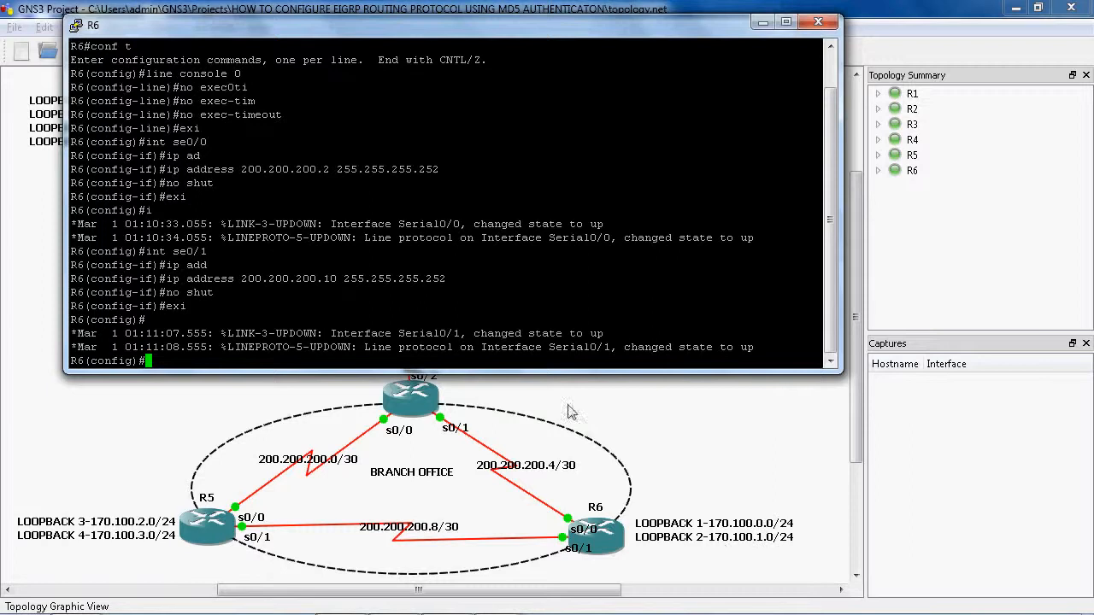
# Create loopback interface 1 on R6 and enter 170.100.0.1 as its IP address.
pyautogui.write('int loop')
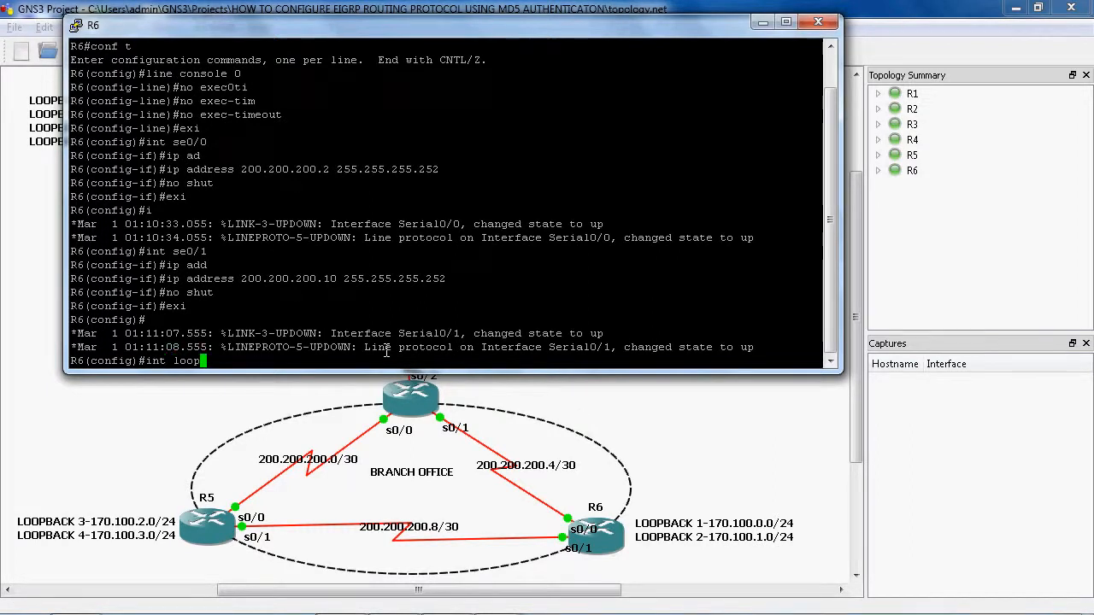
pyautogui.press('Tab')
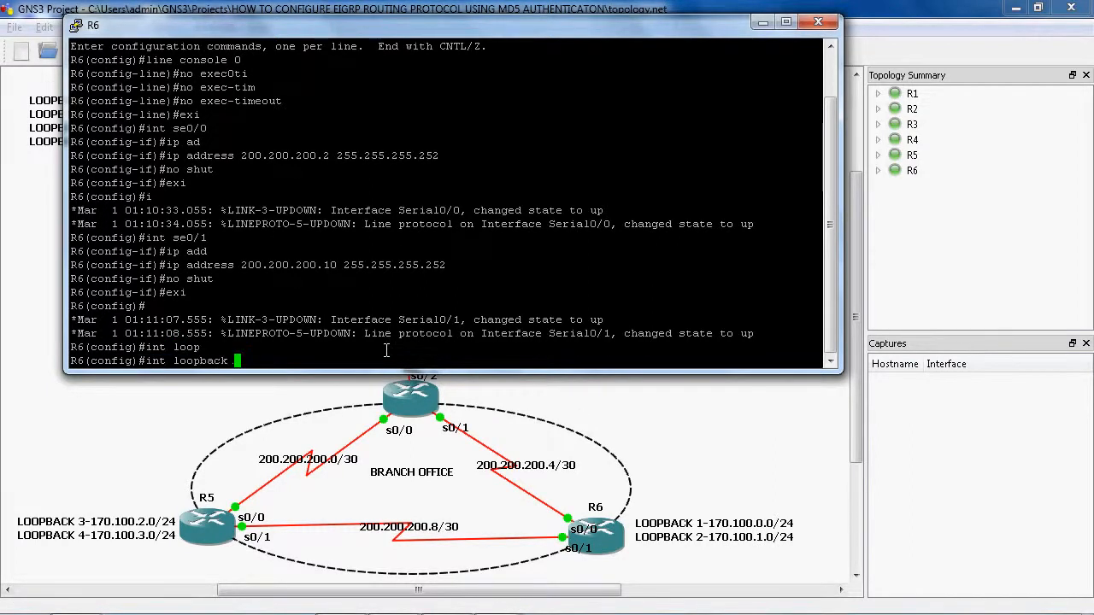
pyautogui.write('1')
pyautogui.press('Return')
pyautogui.write('ip add')
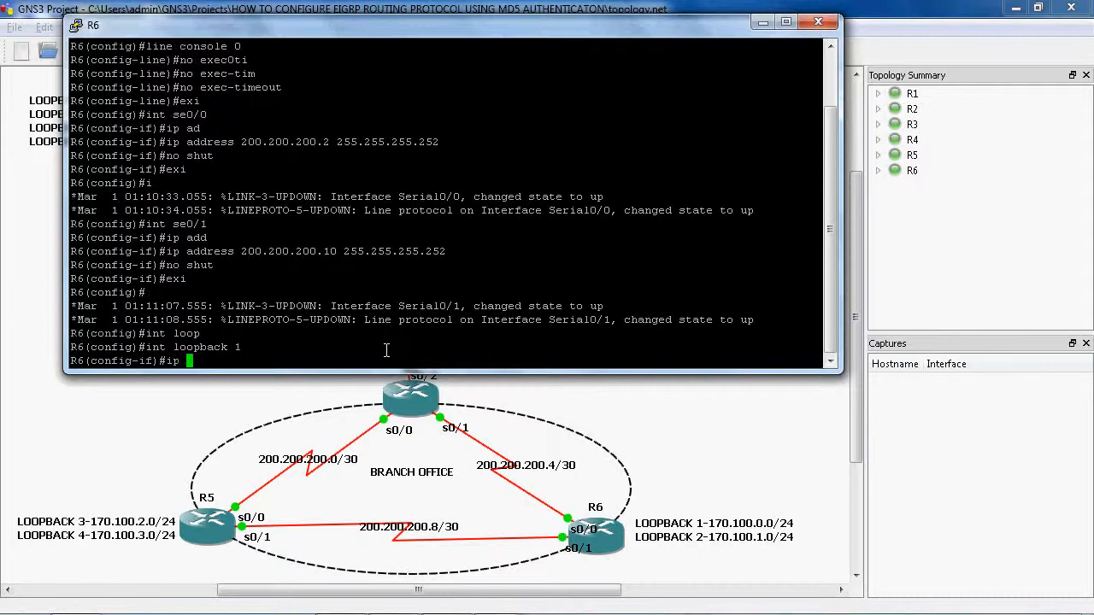
pyautogui.press('Tab')
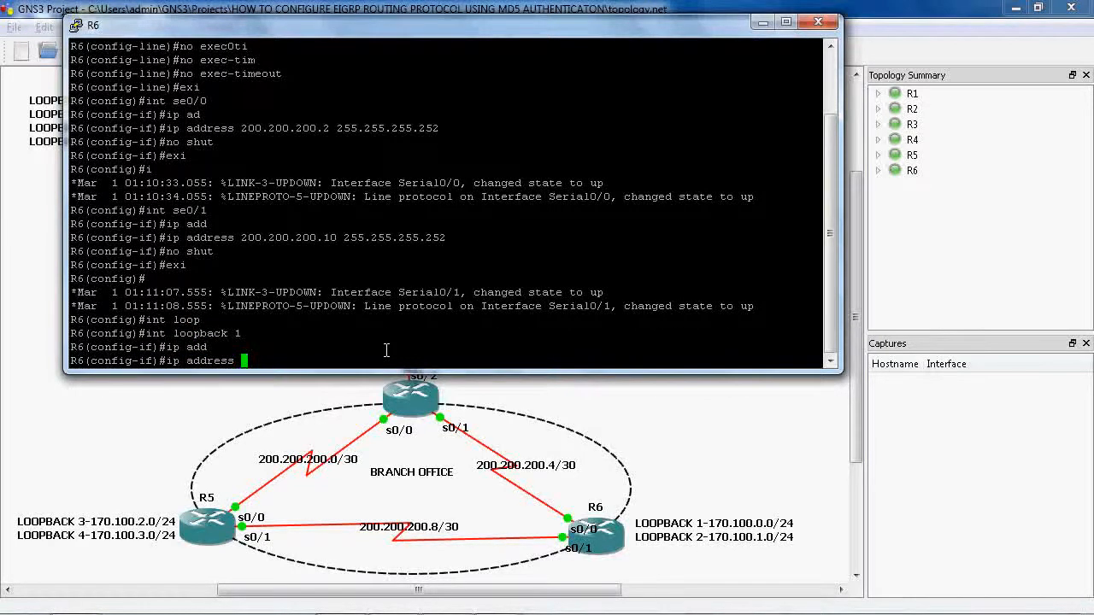
pyautogui.write('170.100.0.1')
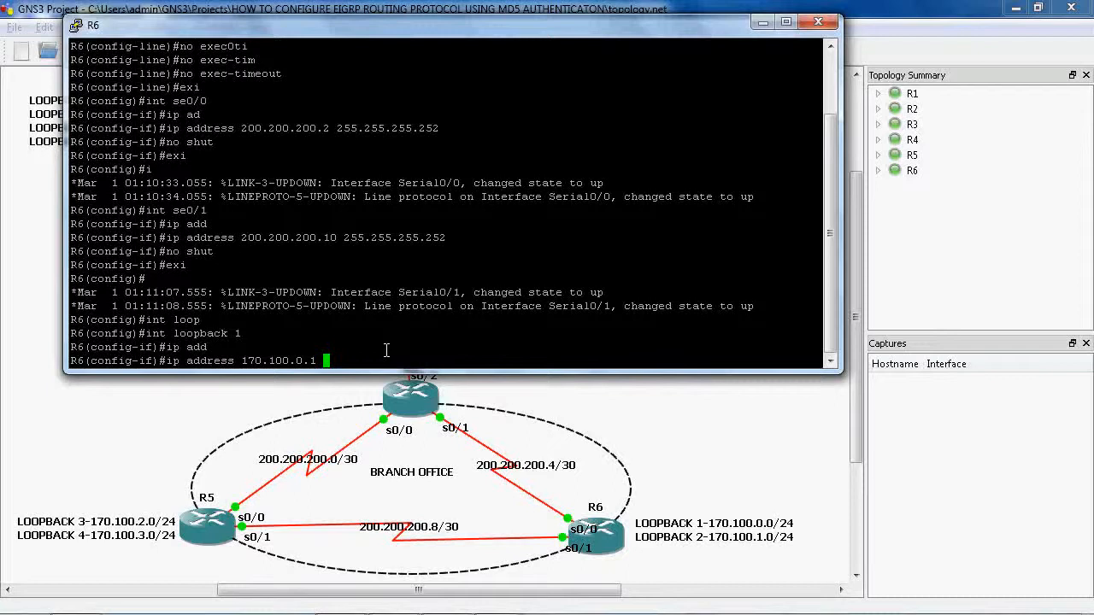